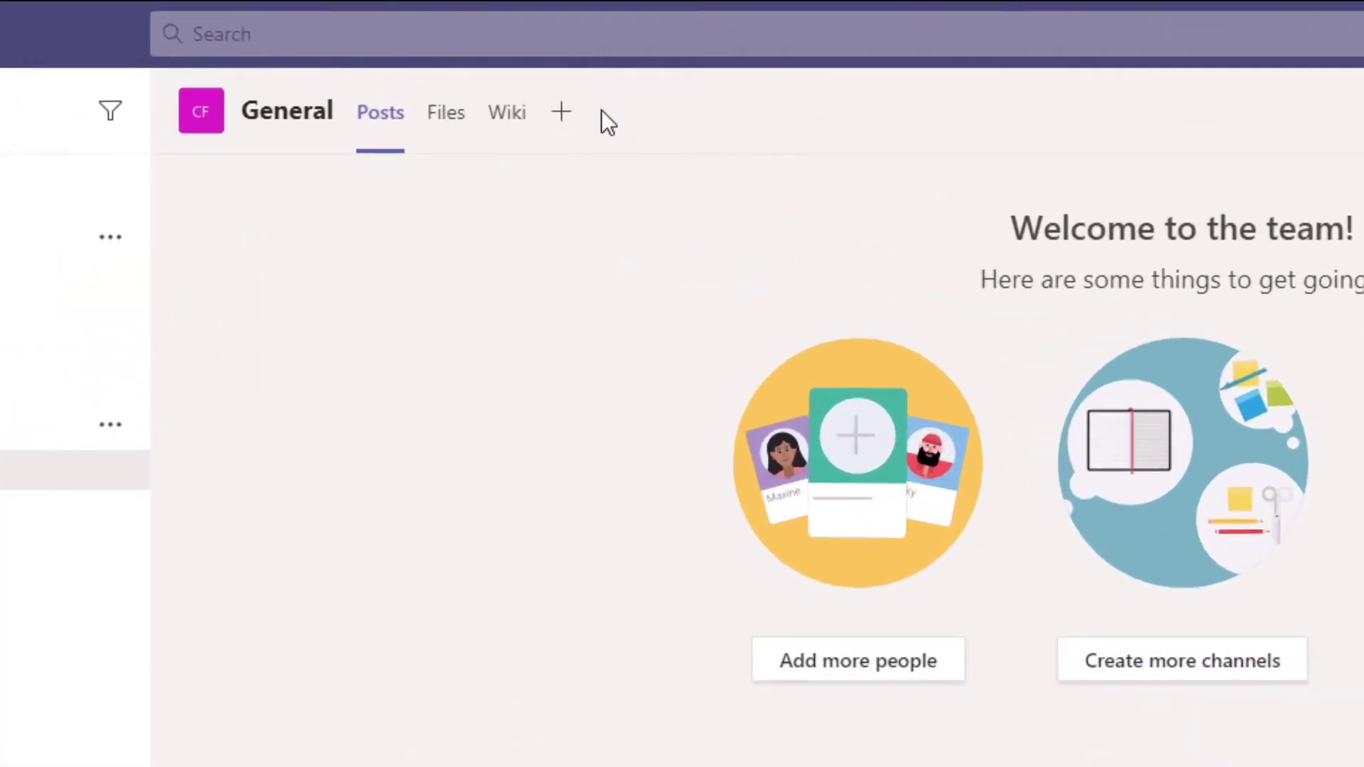
- Add a new General channel tab, searching 'list' and choosing the Lists app
click(559, 135)
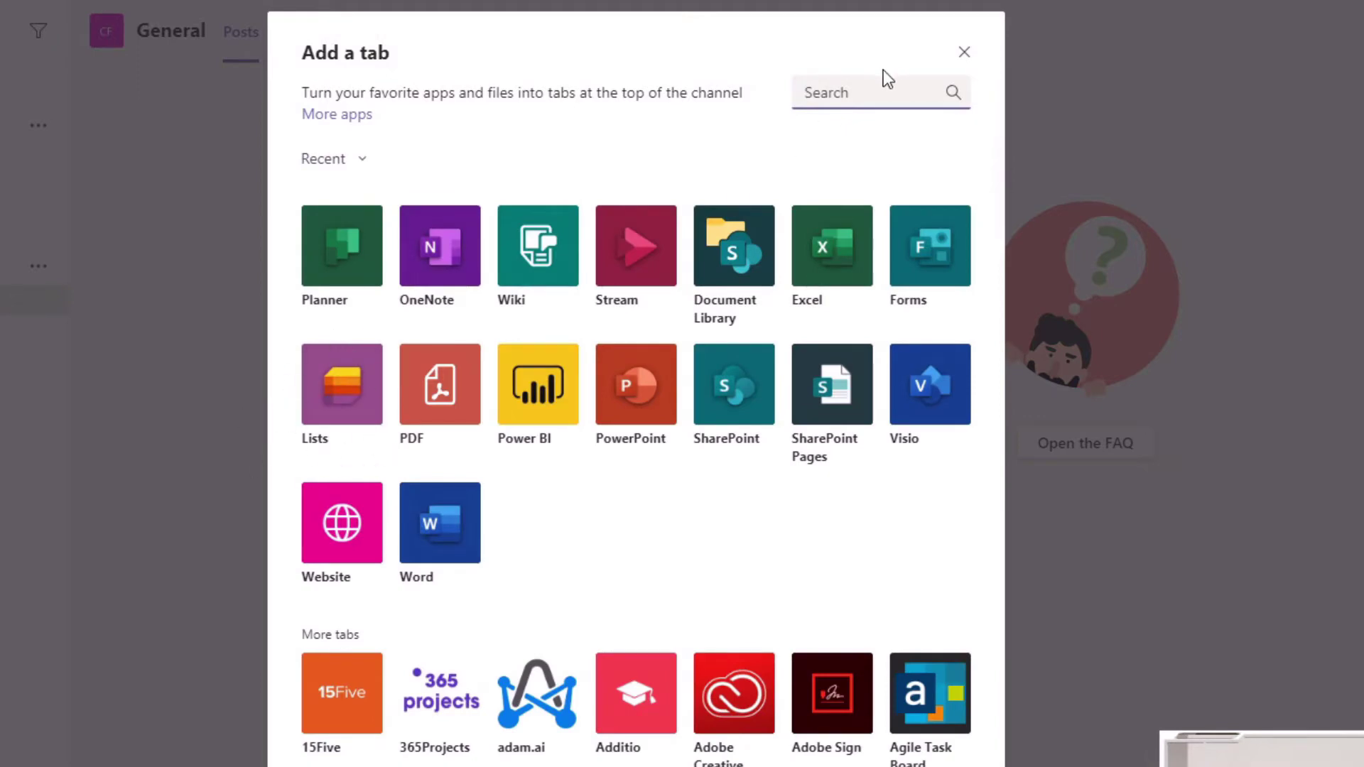
text(list)
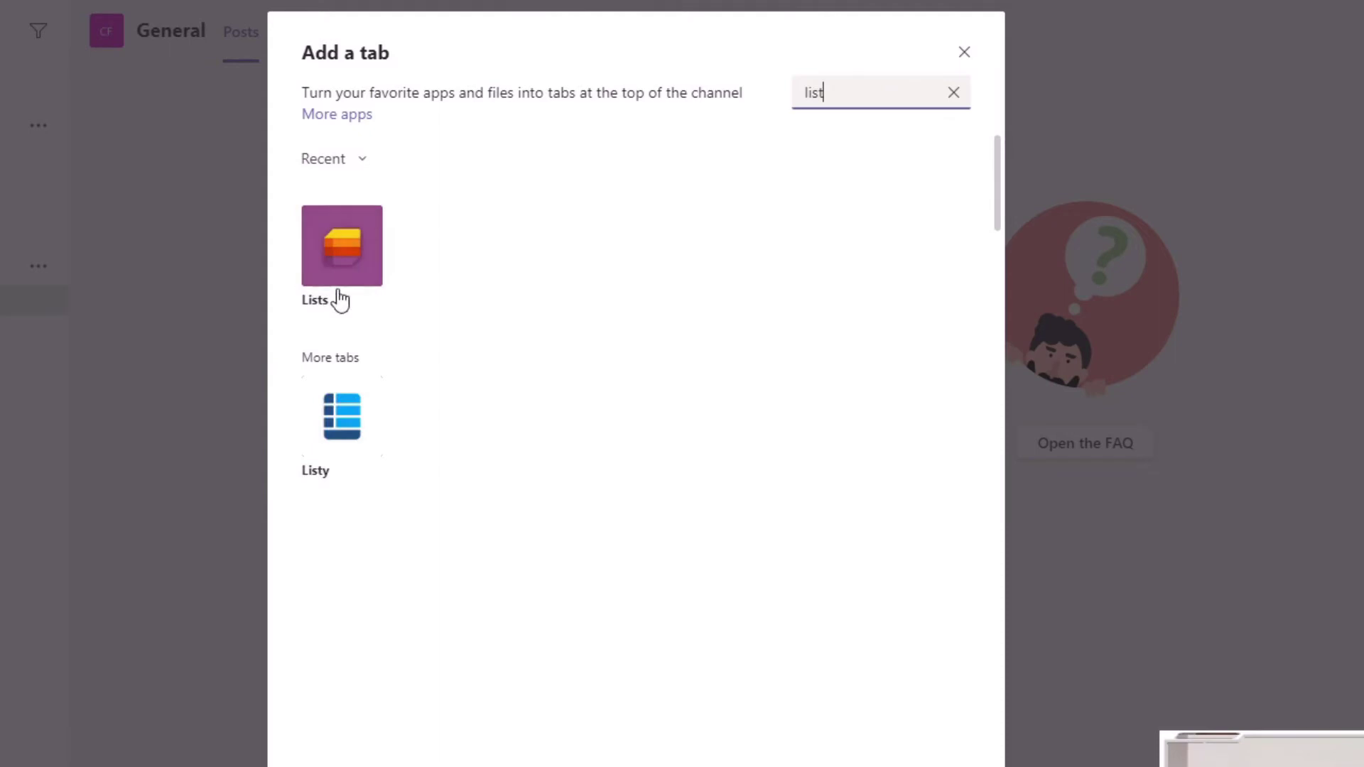
click(340, 250)
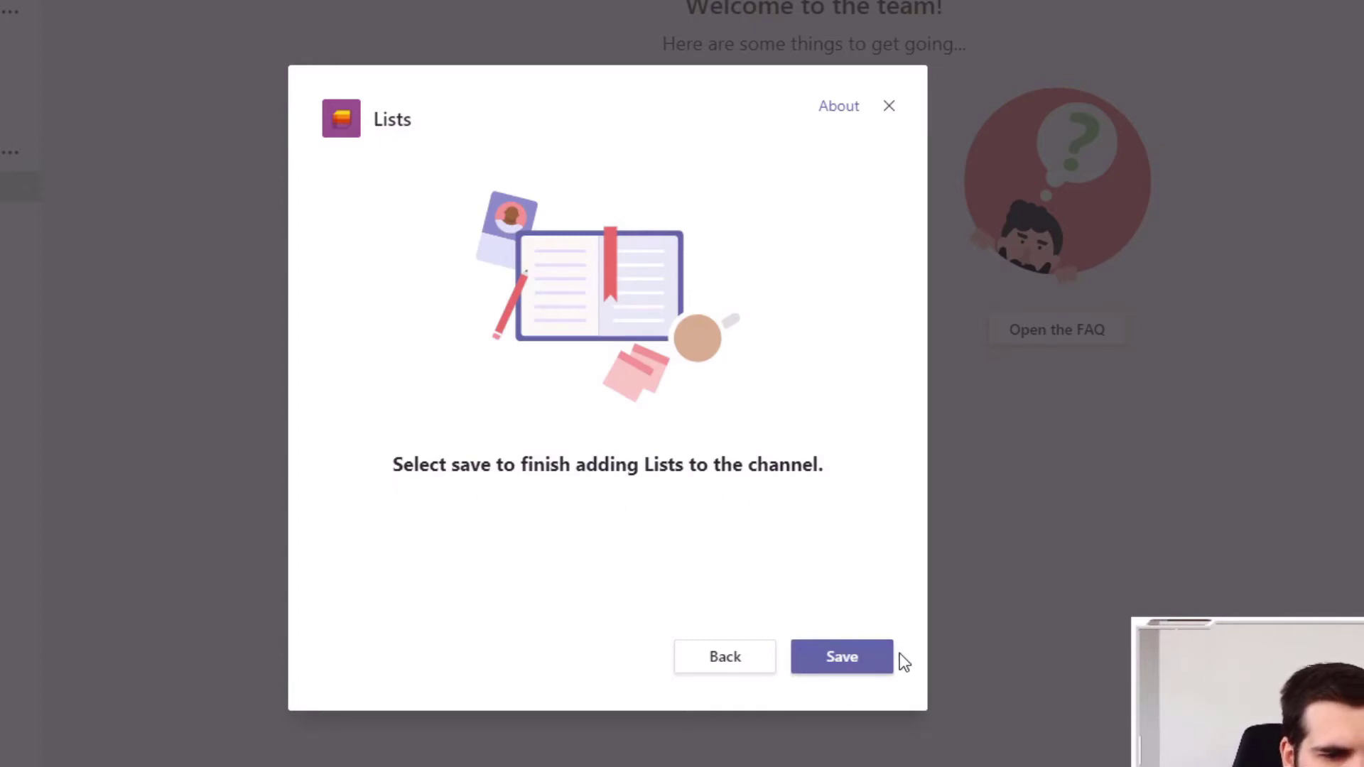
- Save the Lists tab and start creating a new blank list
click(879, 660)
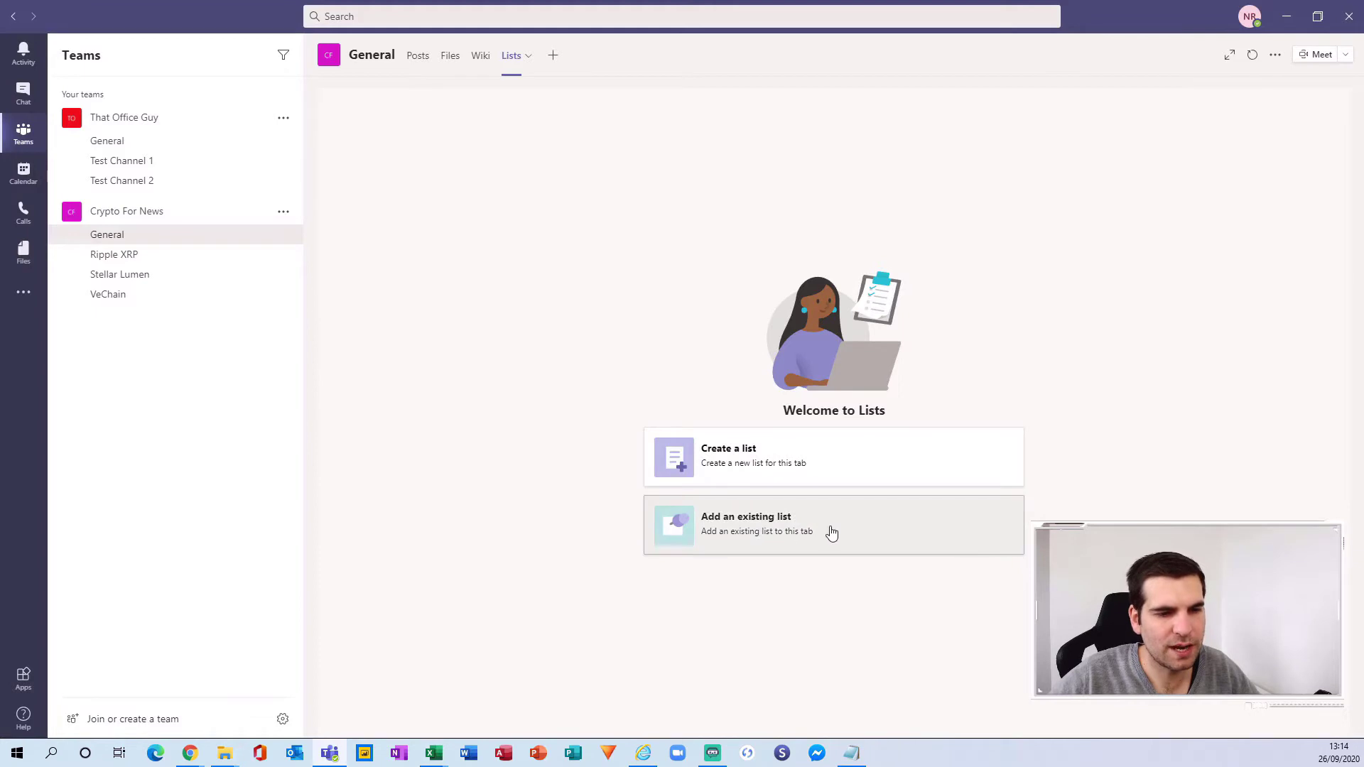
click(839, 464)
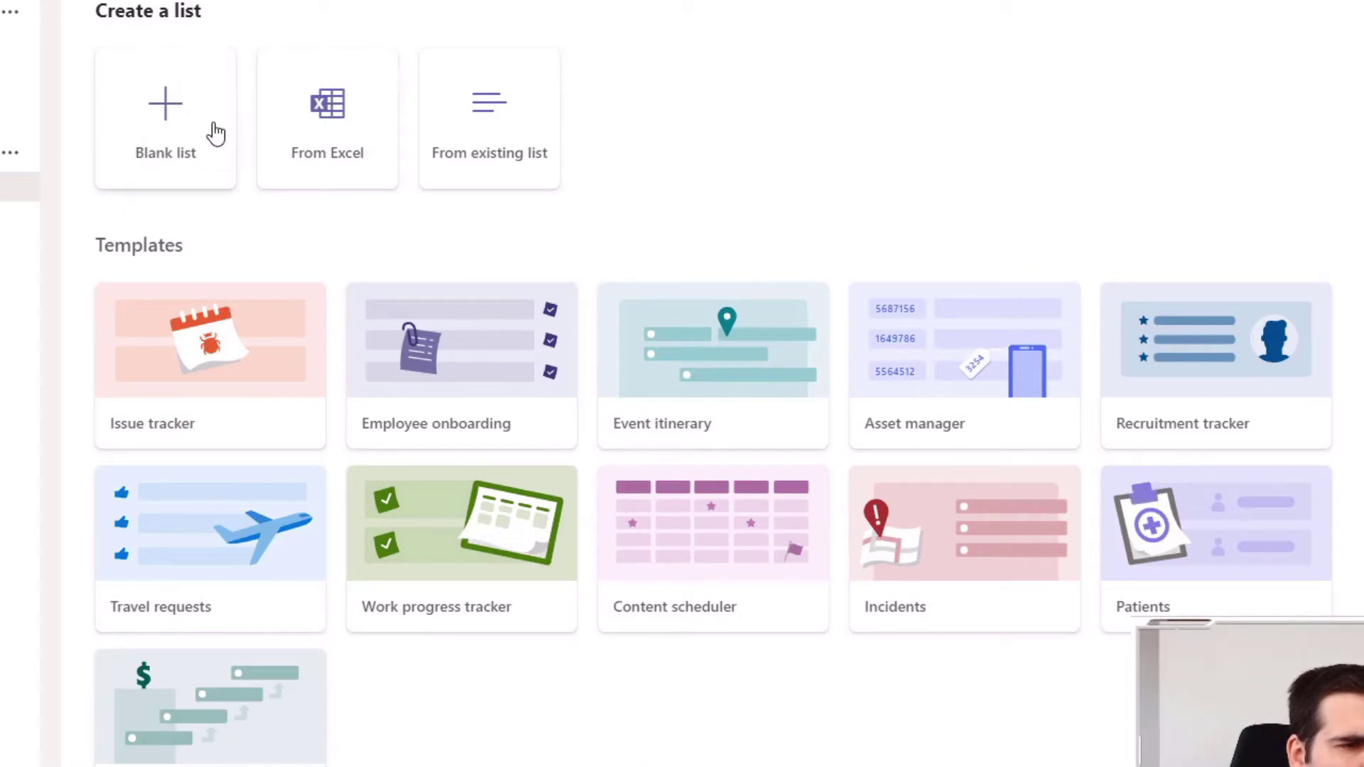
click(195, 95)
- Create the 'Live Streams' list with description 'Track Progress', red colour and calendar icon
click(685, 282)
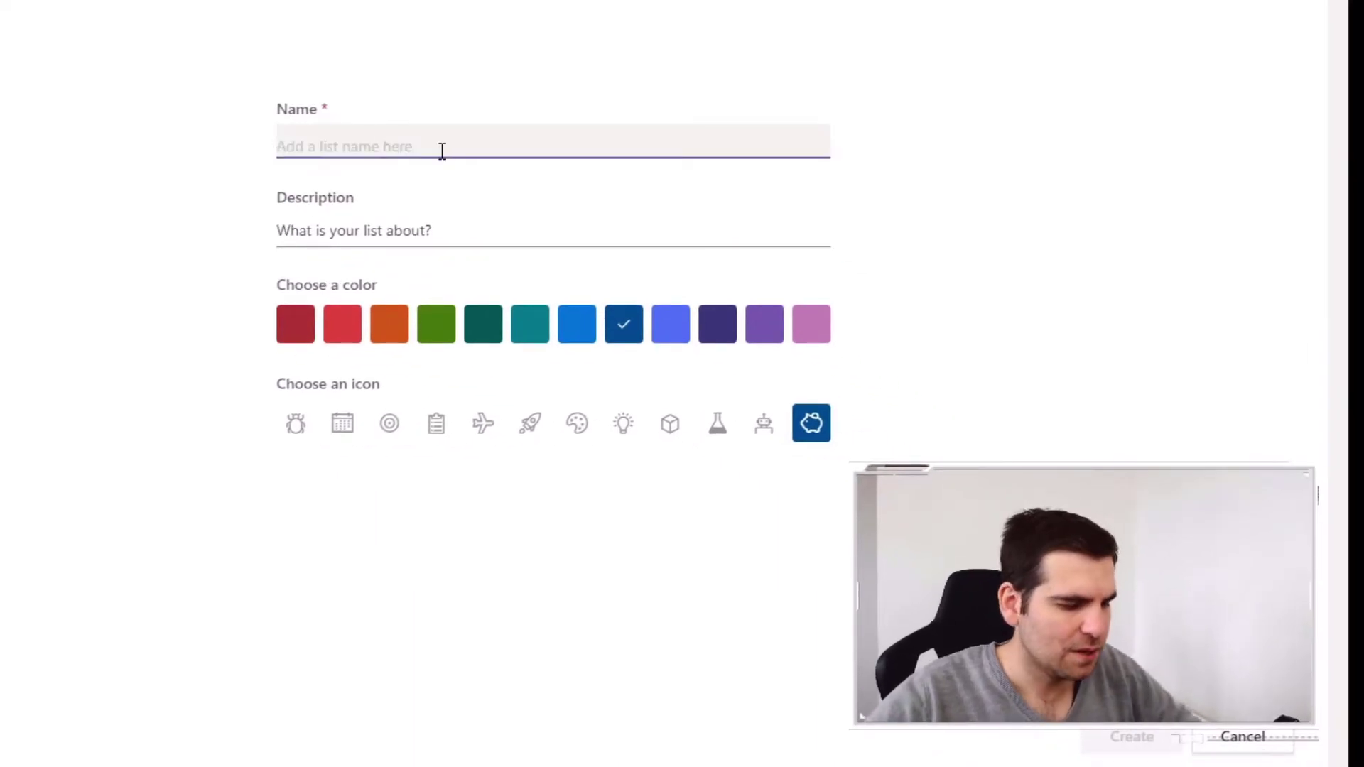
text(Live Streams)
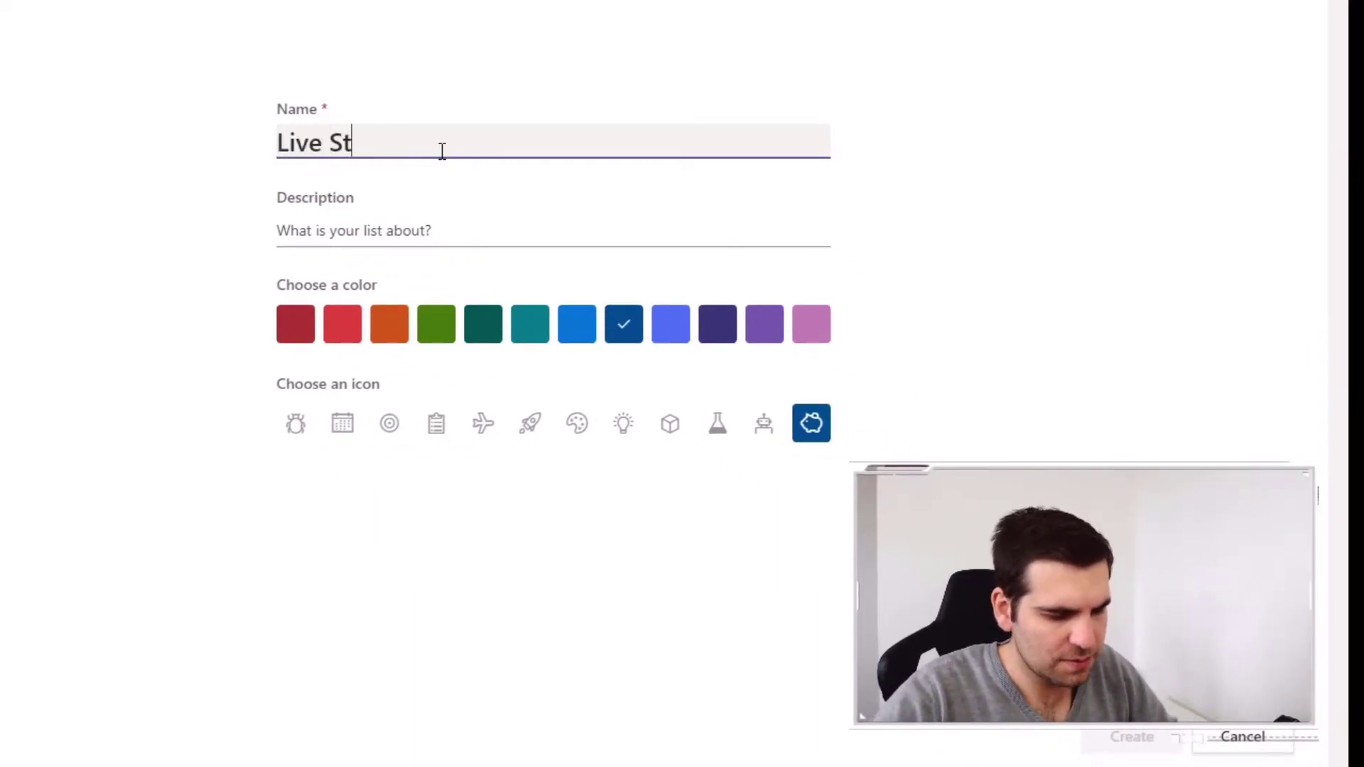
click(385, 219)
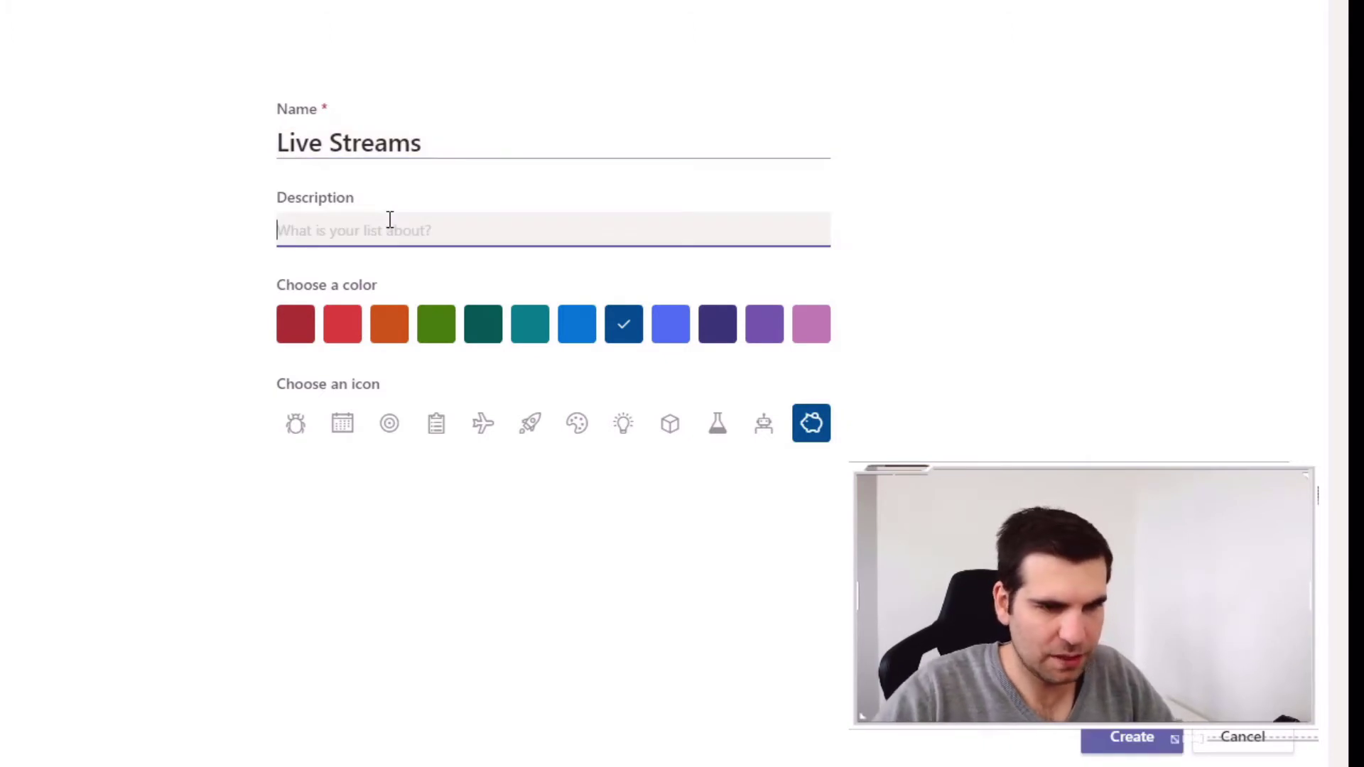
text(Track Progress)
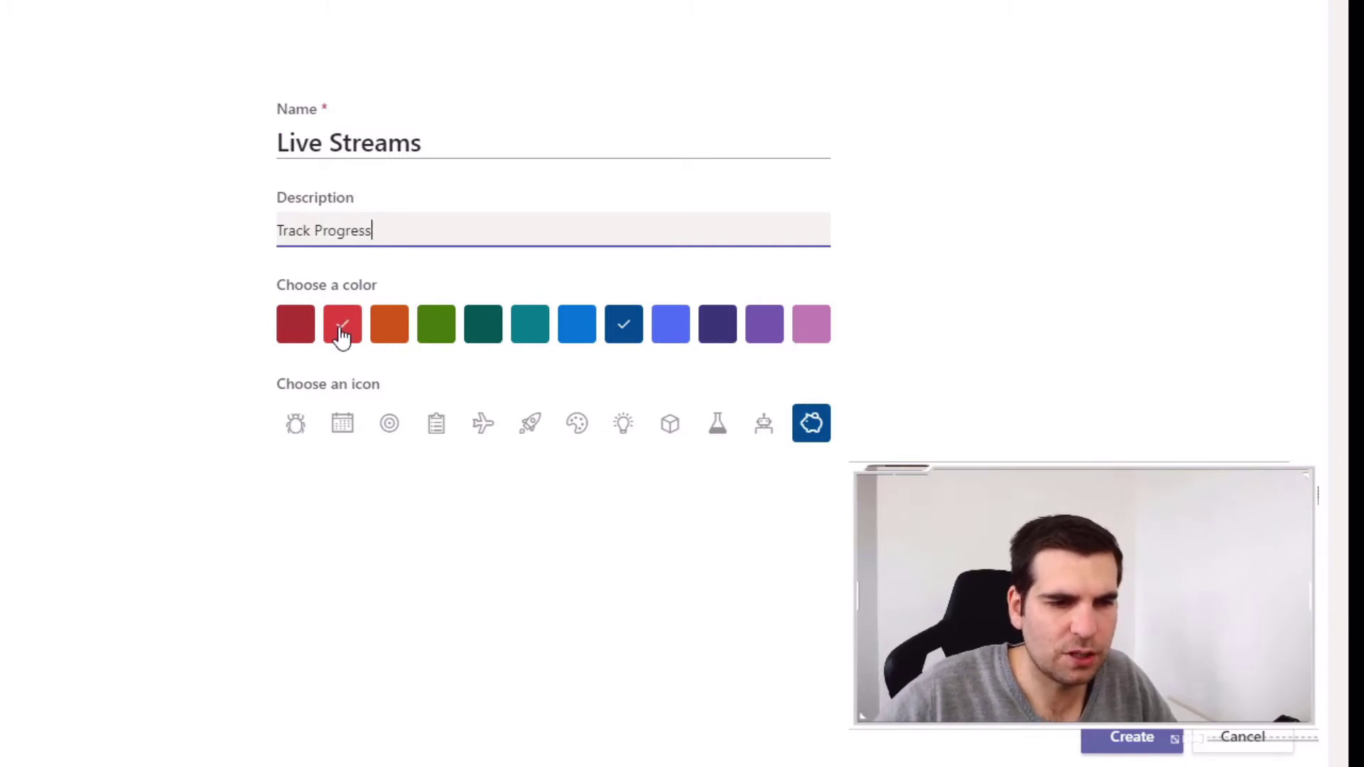
click(342, 331)
click(344, 430)
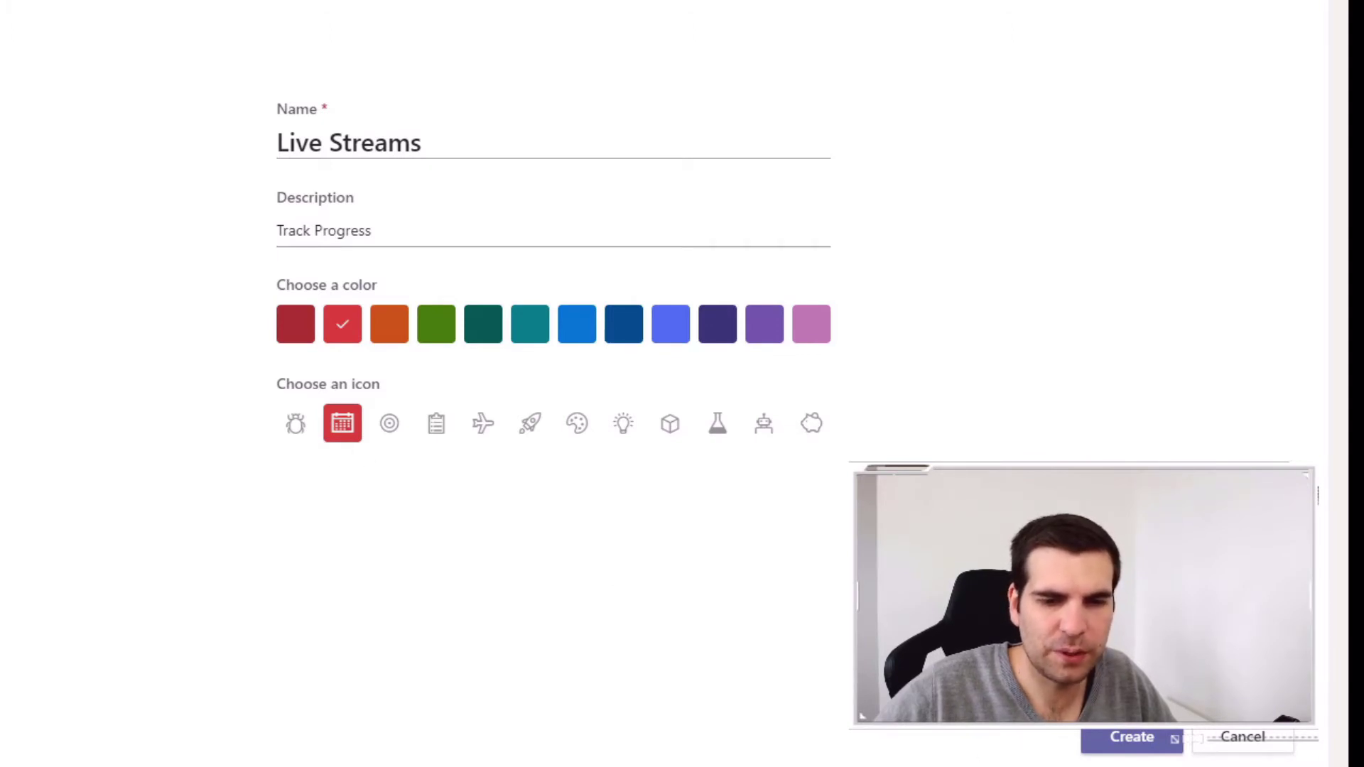
click(1156, 745)
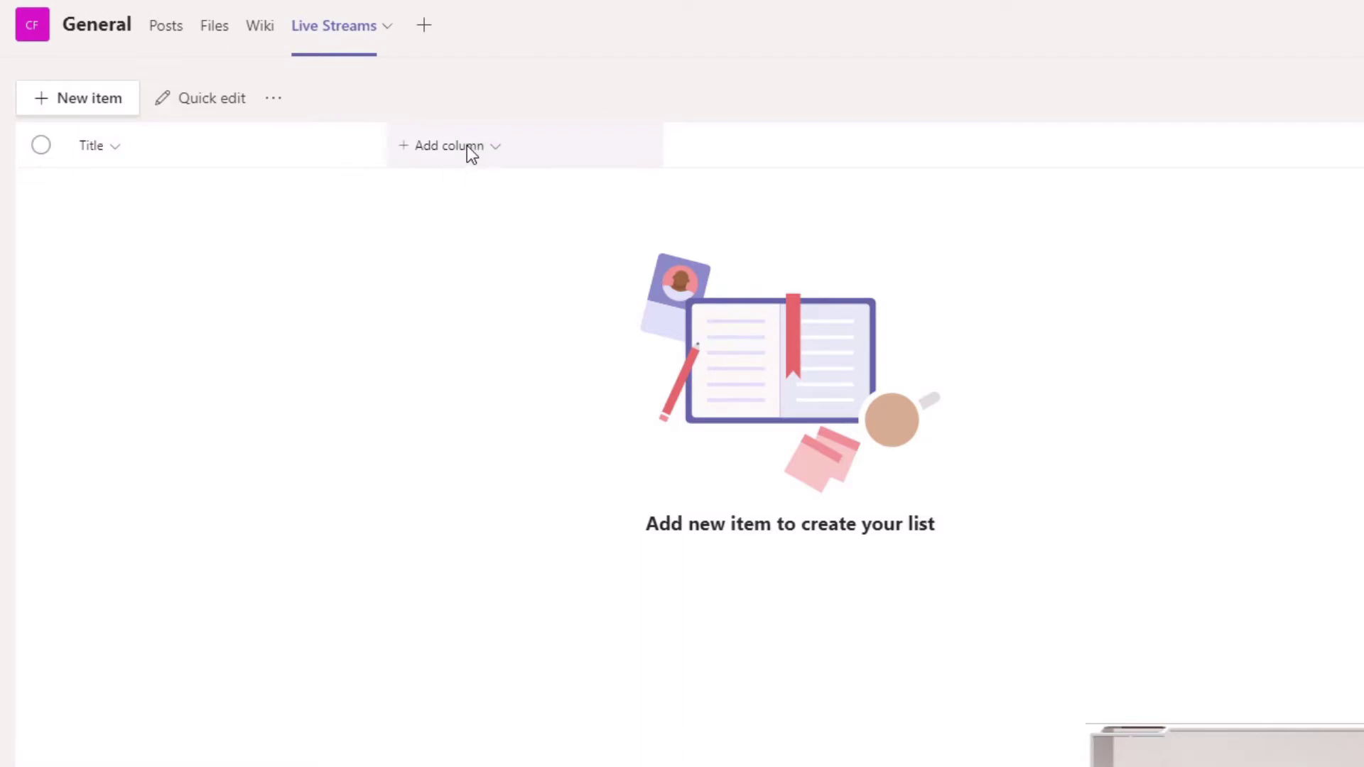
- Rename the list's Title column to 'Live Stream Subject'
click(119, 152)
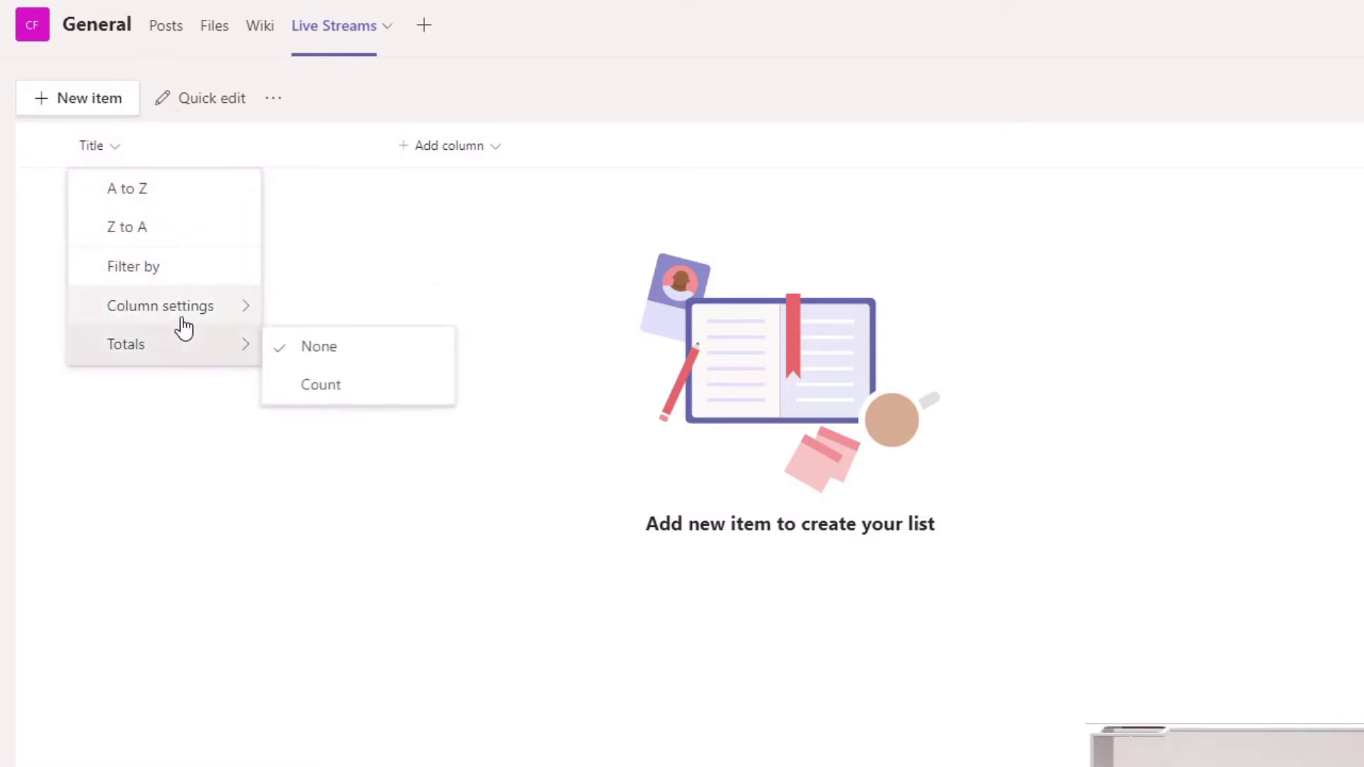
mouse_move(185, 325)
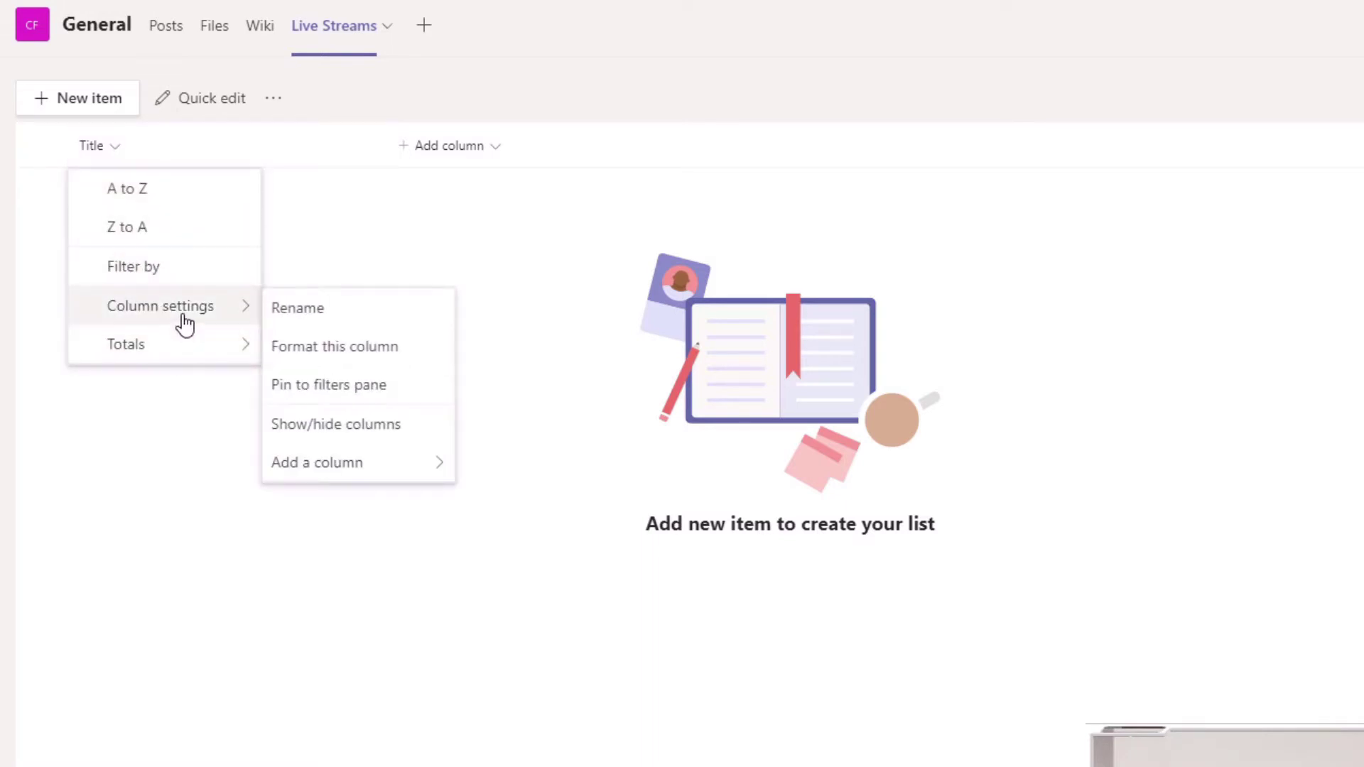
click(335, 312)
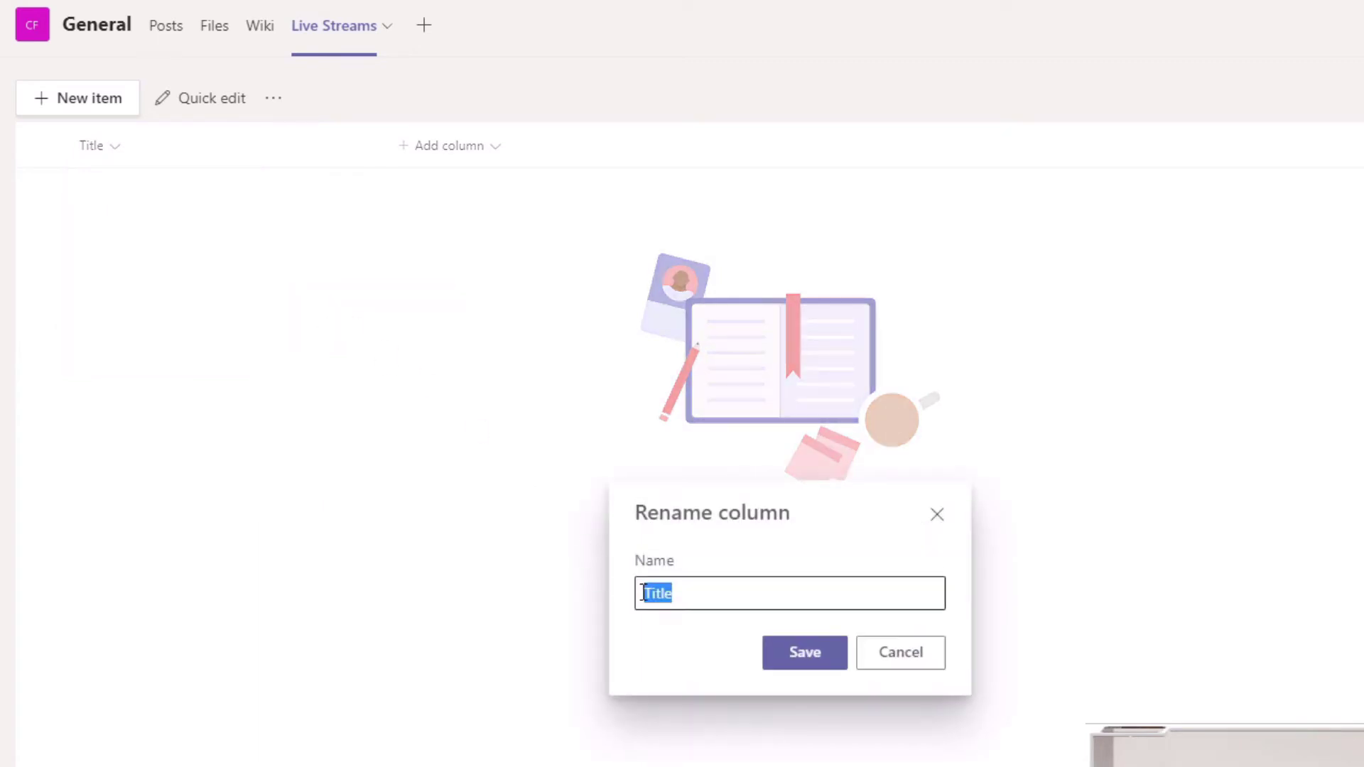
text(Live Stream)
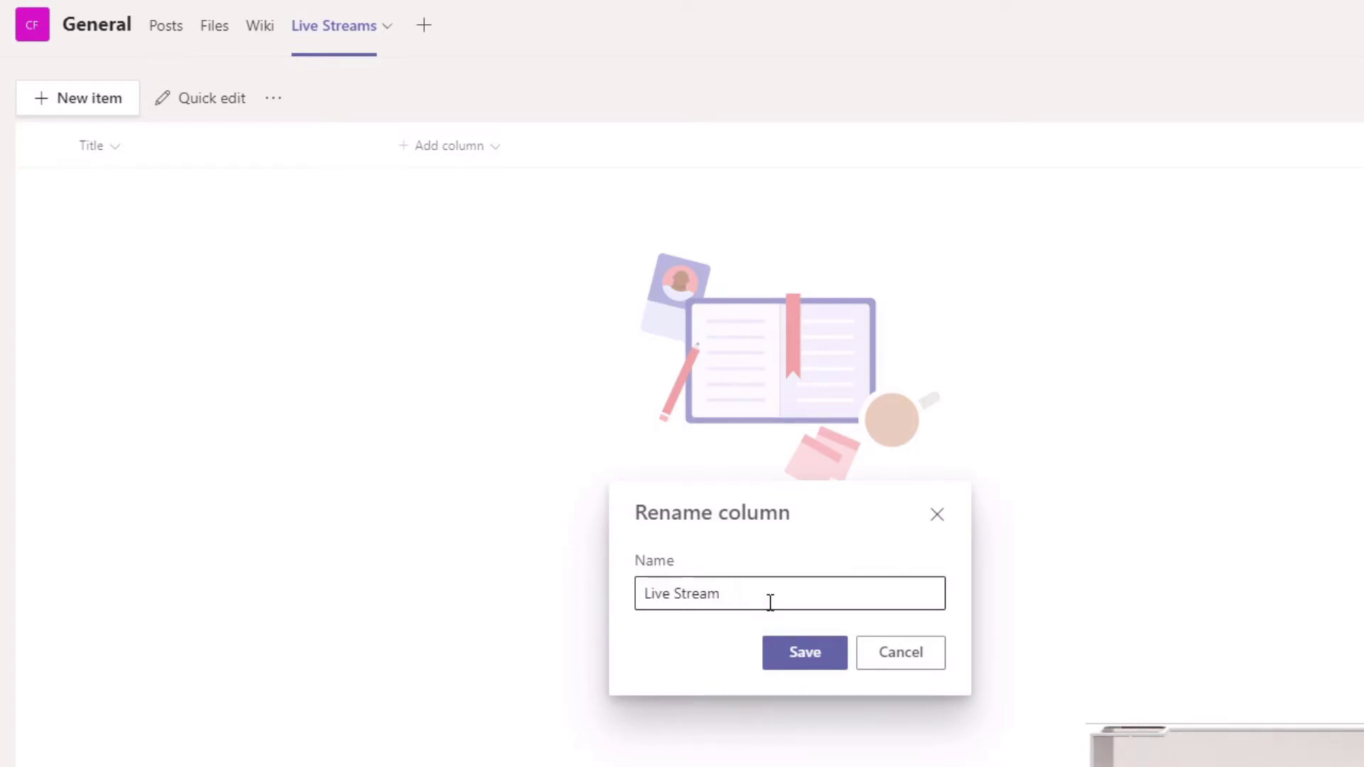
text( NSubject)
click(808, 657)
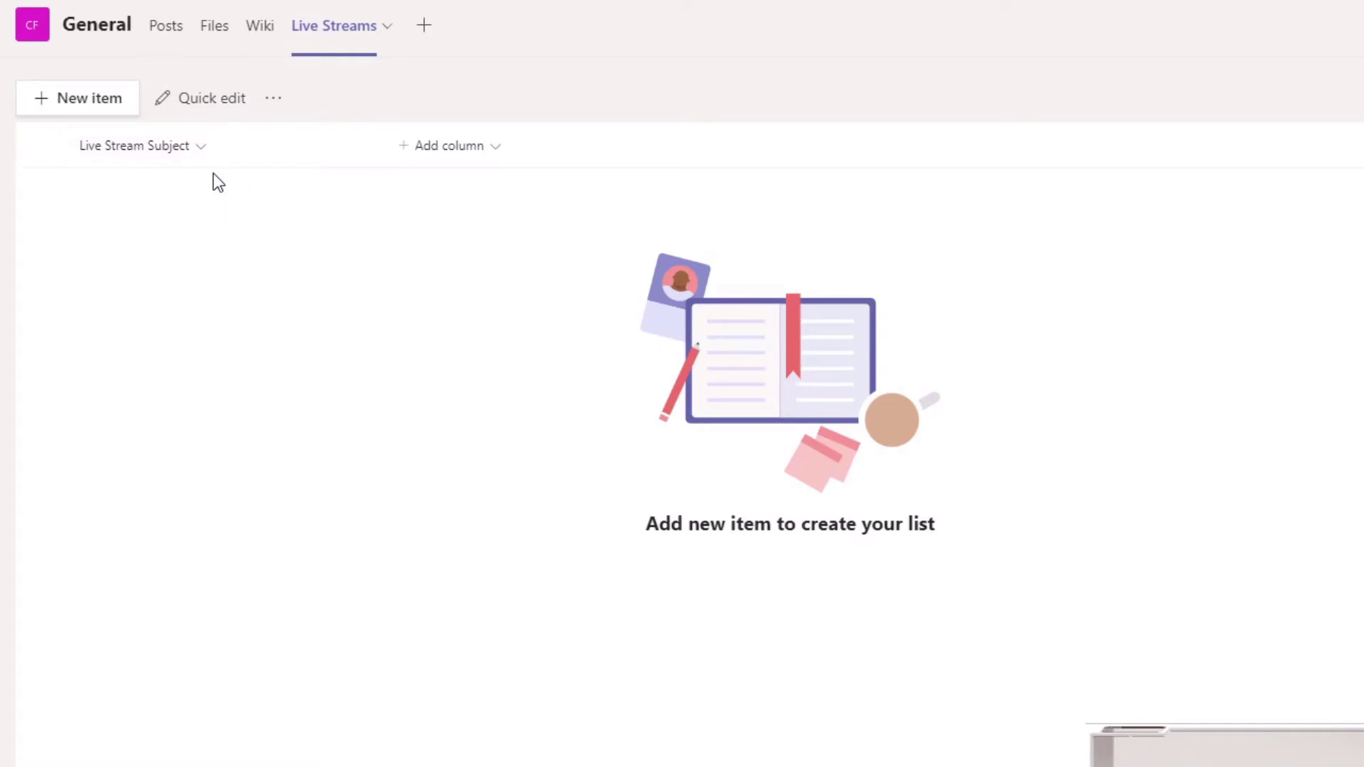
click(437, 150)
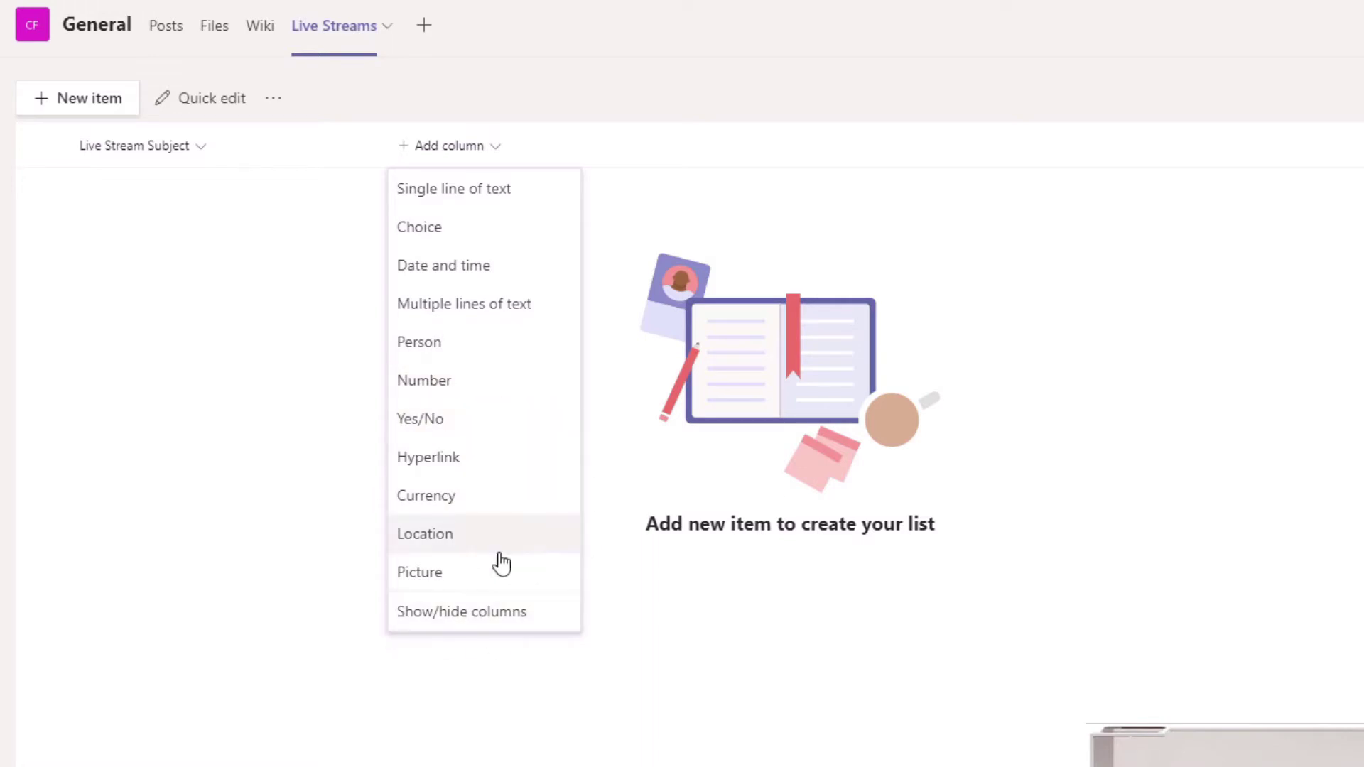
- Add a date-only 'Date' column described 'Date for stream', defaulting to today's date
click(433, 270)
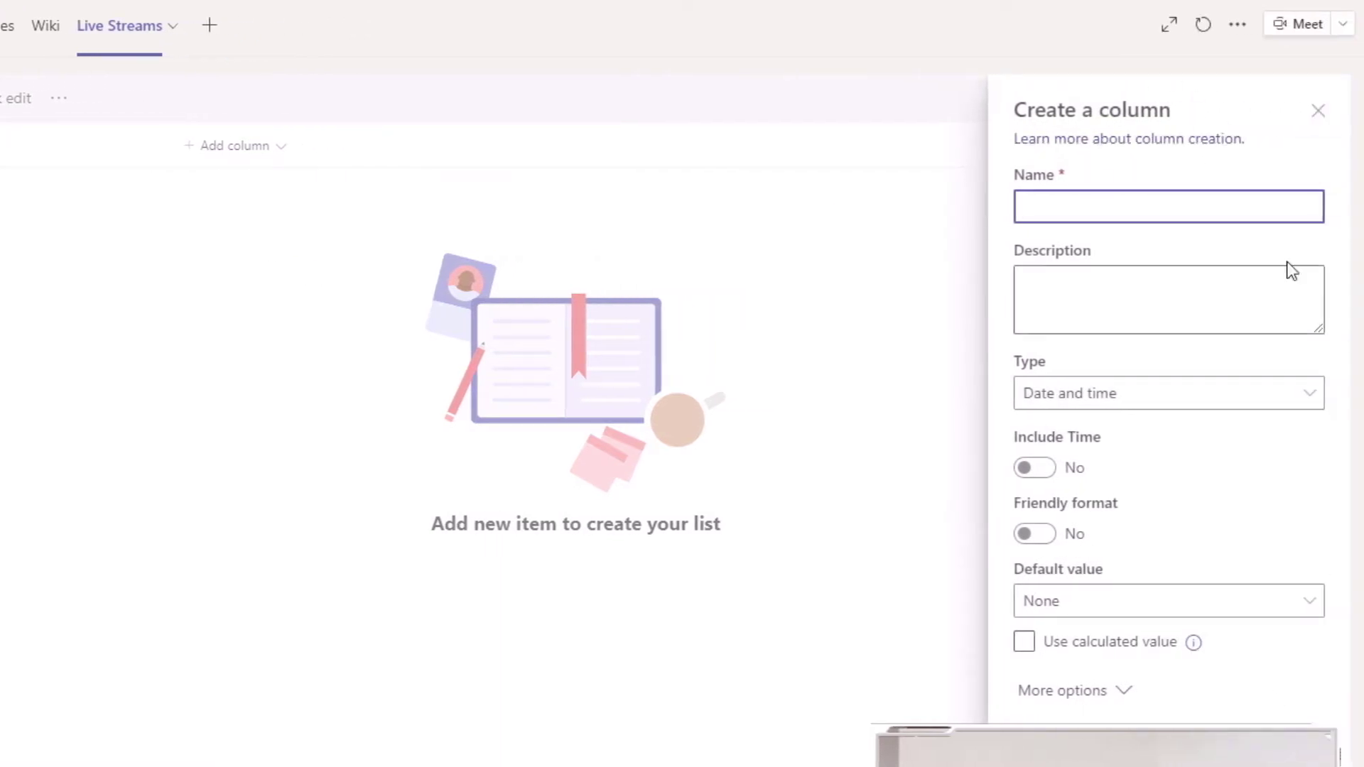
text(Date)
click(1165, 298)
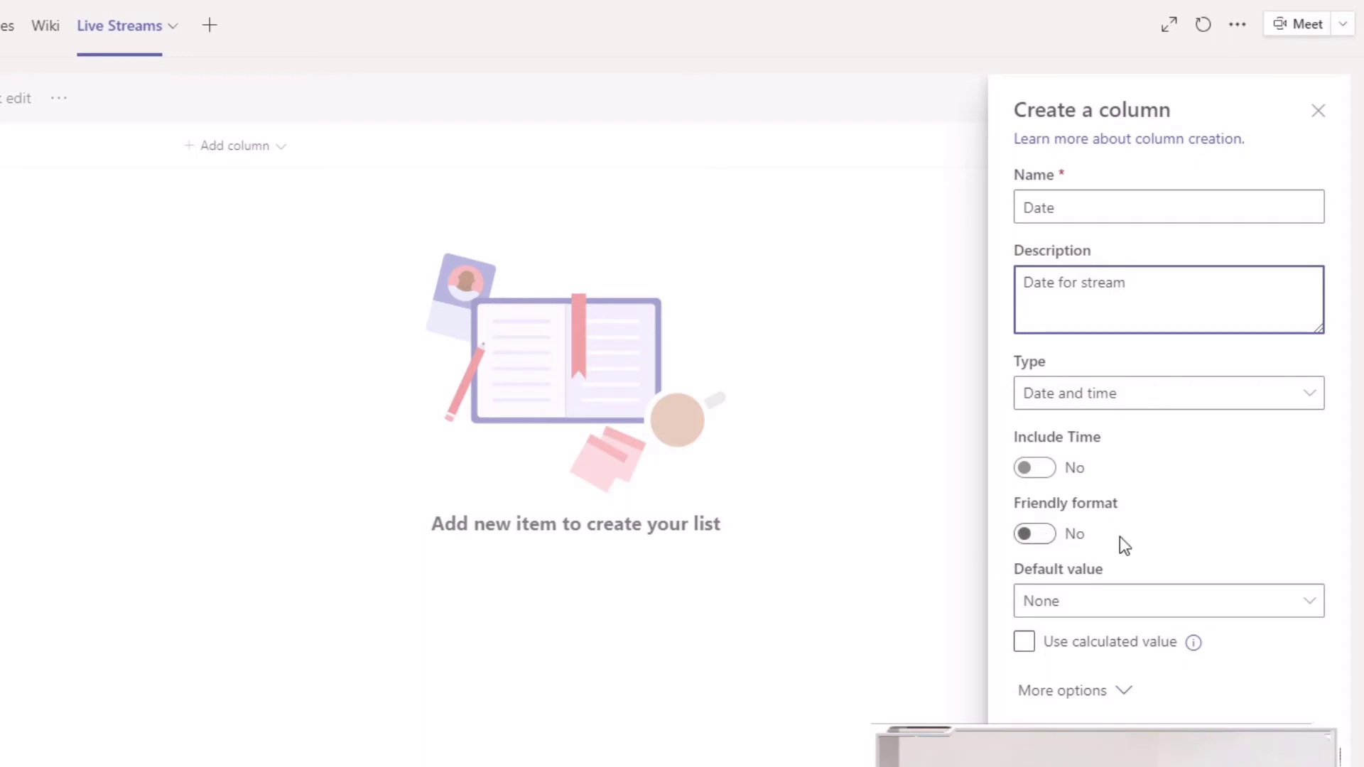
click(1196, 609)
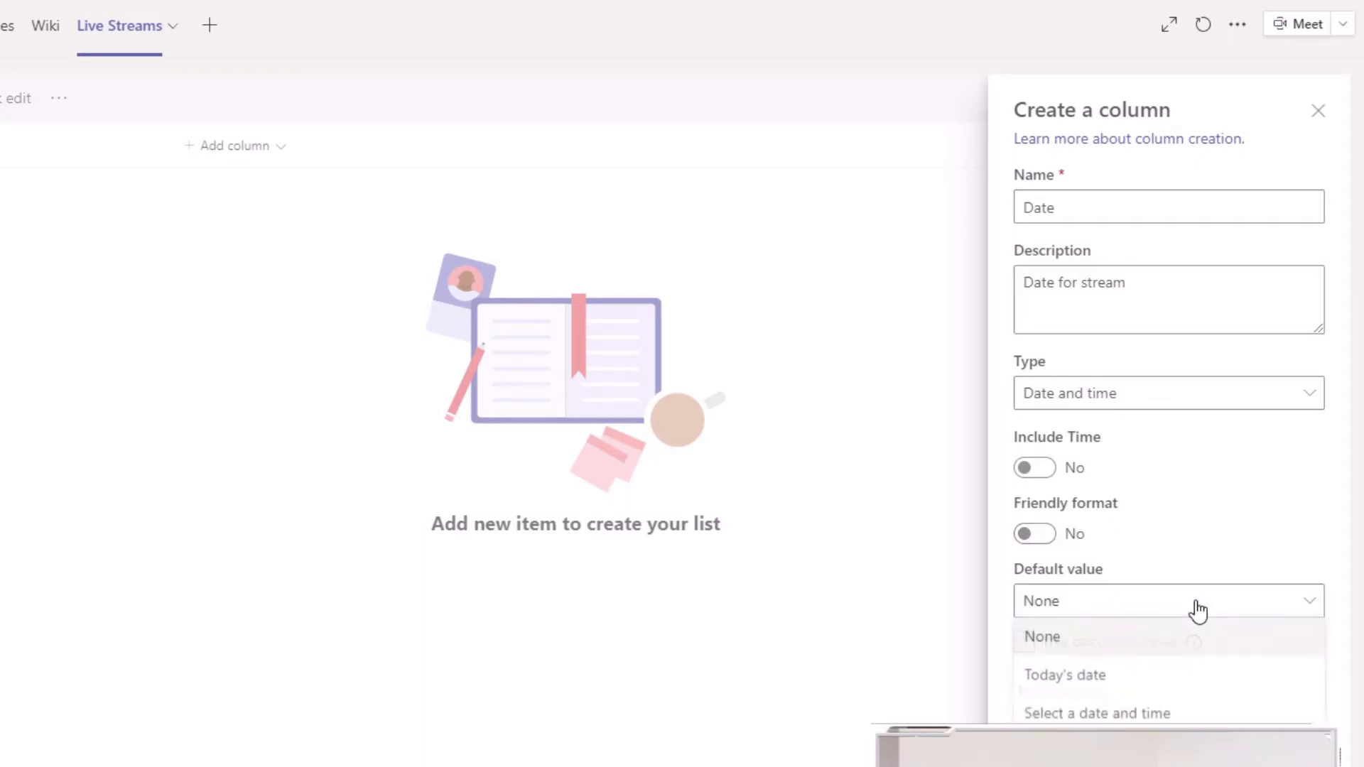
click(1131, 676)
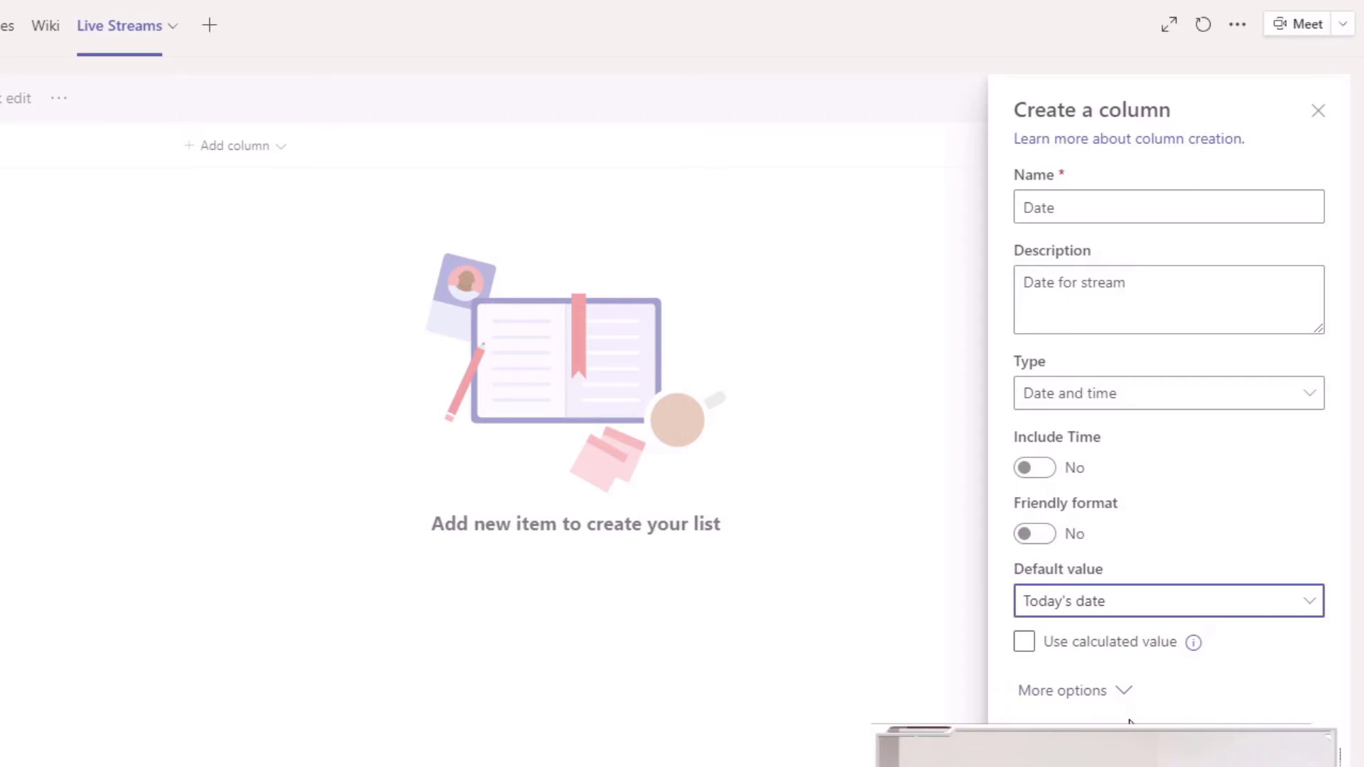
click(1115, 695)
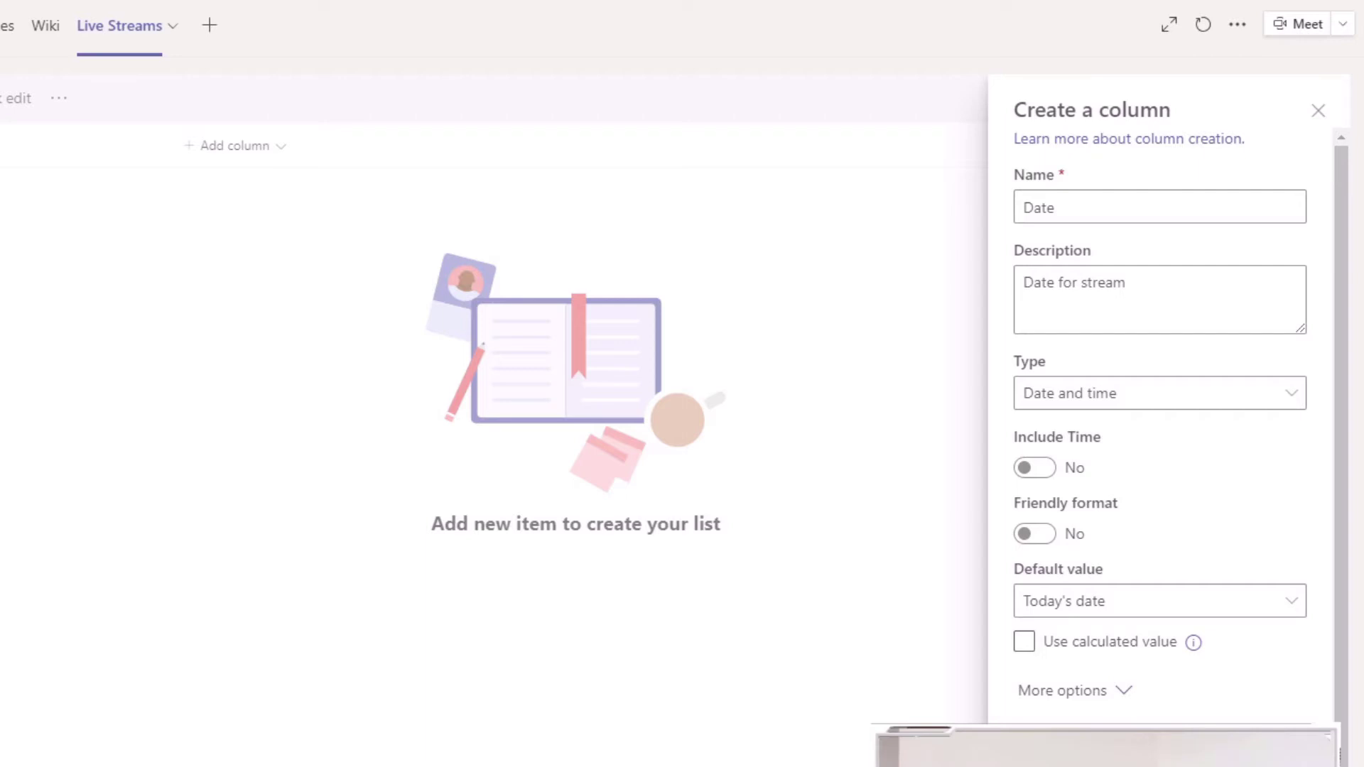
scroll(1179, 426, down, 1)
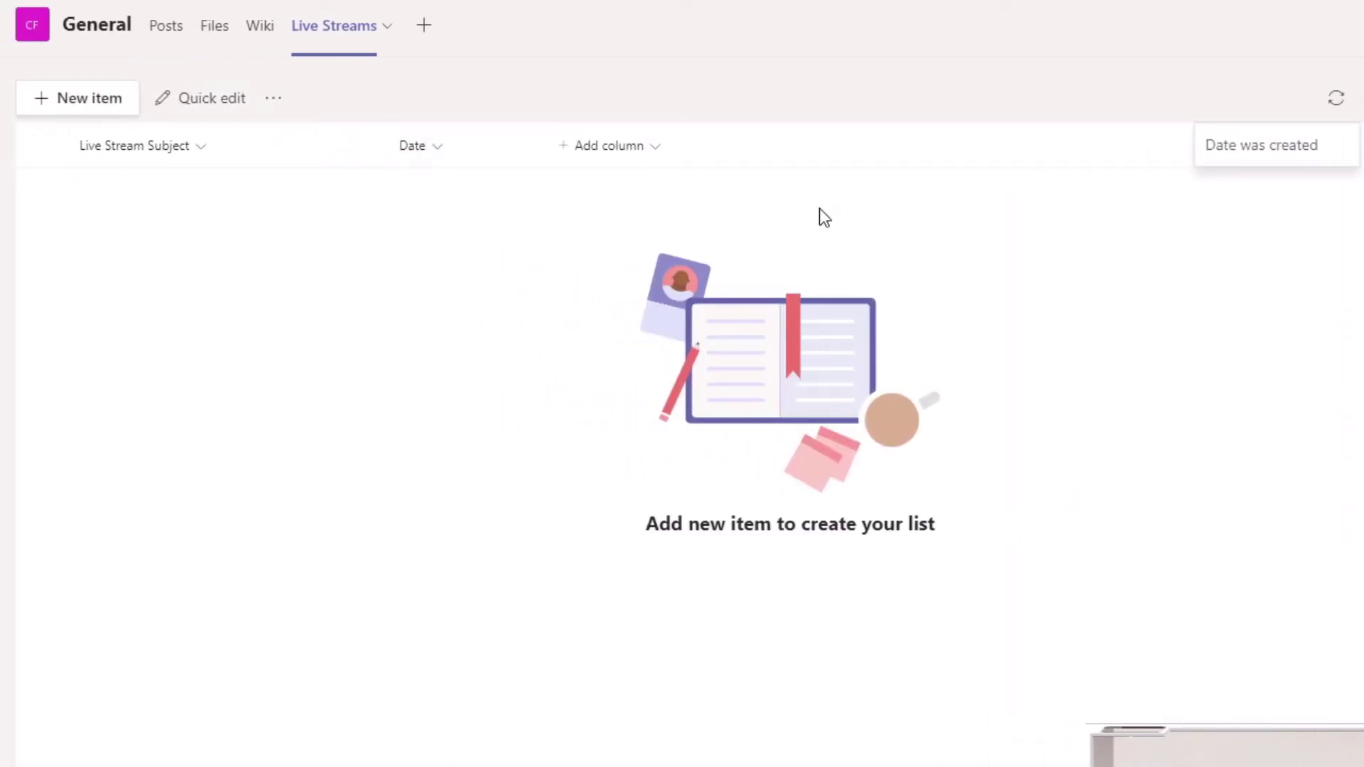
click(611, 149)
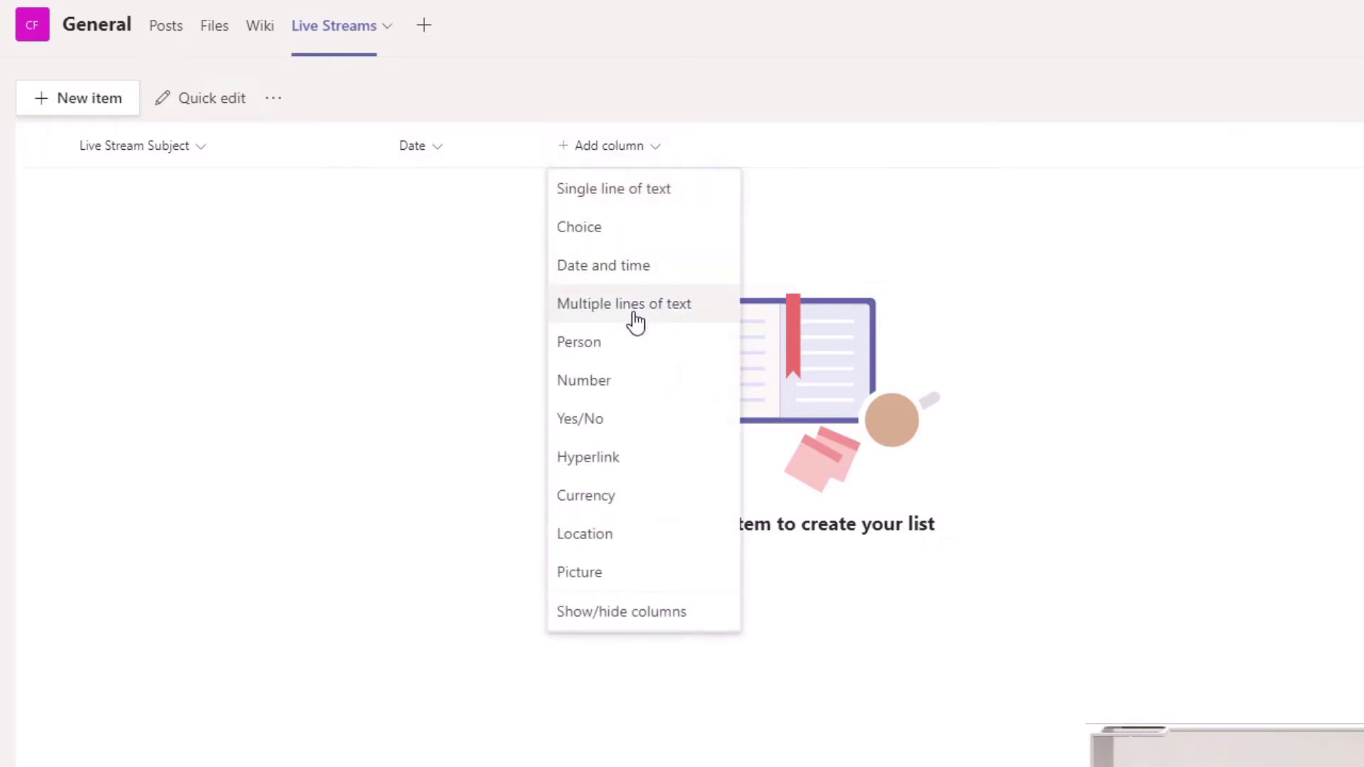
- Add a required 'Person' column of Person or Group type allowing groups and multiple selections
click(628, 355)
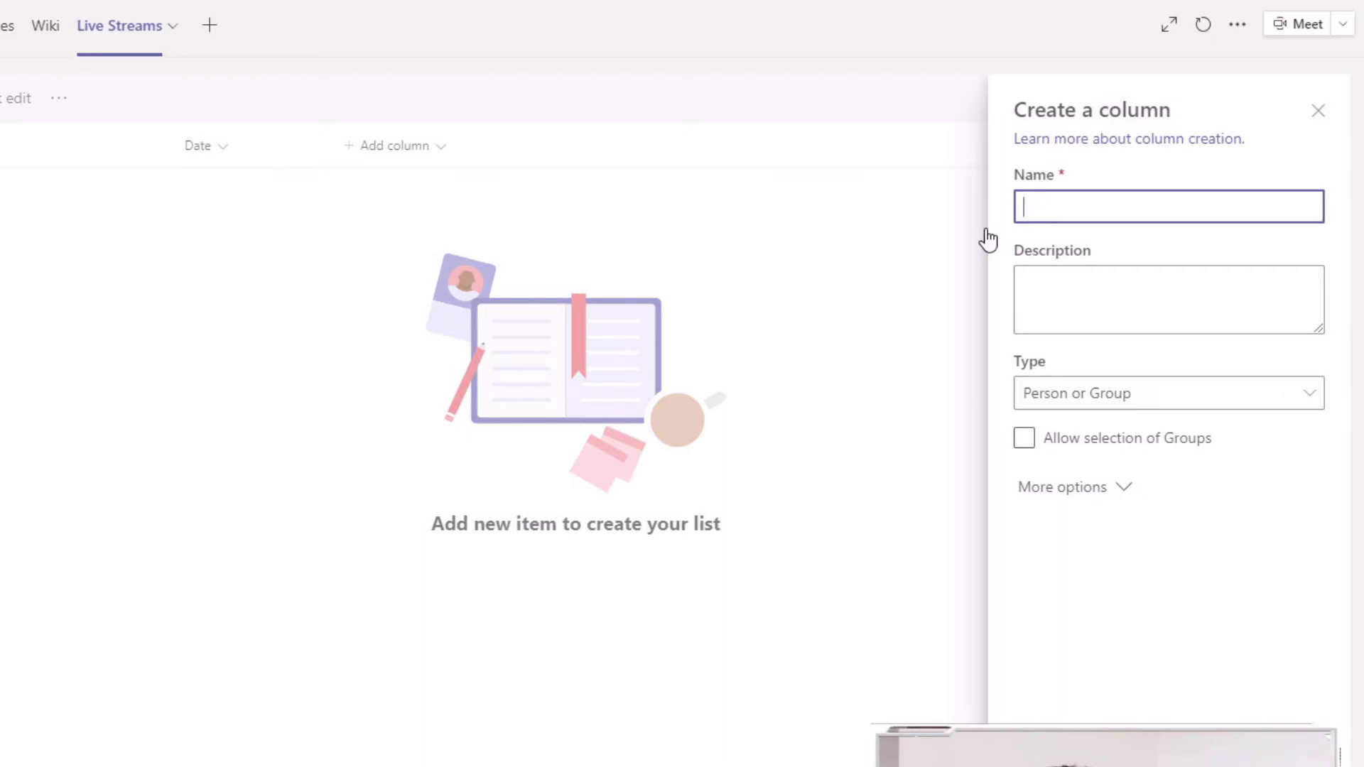
text(erso)
click(1227, 400)
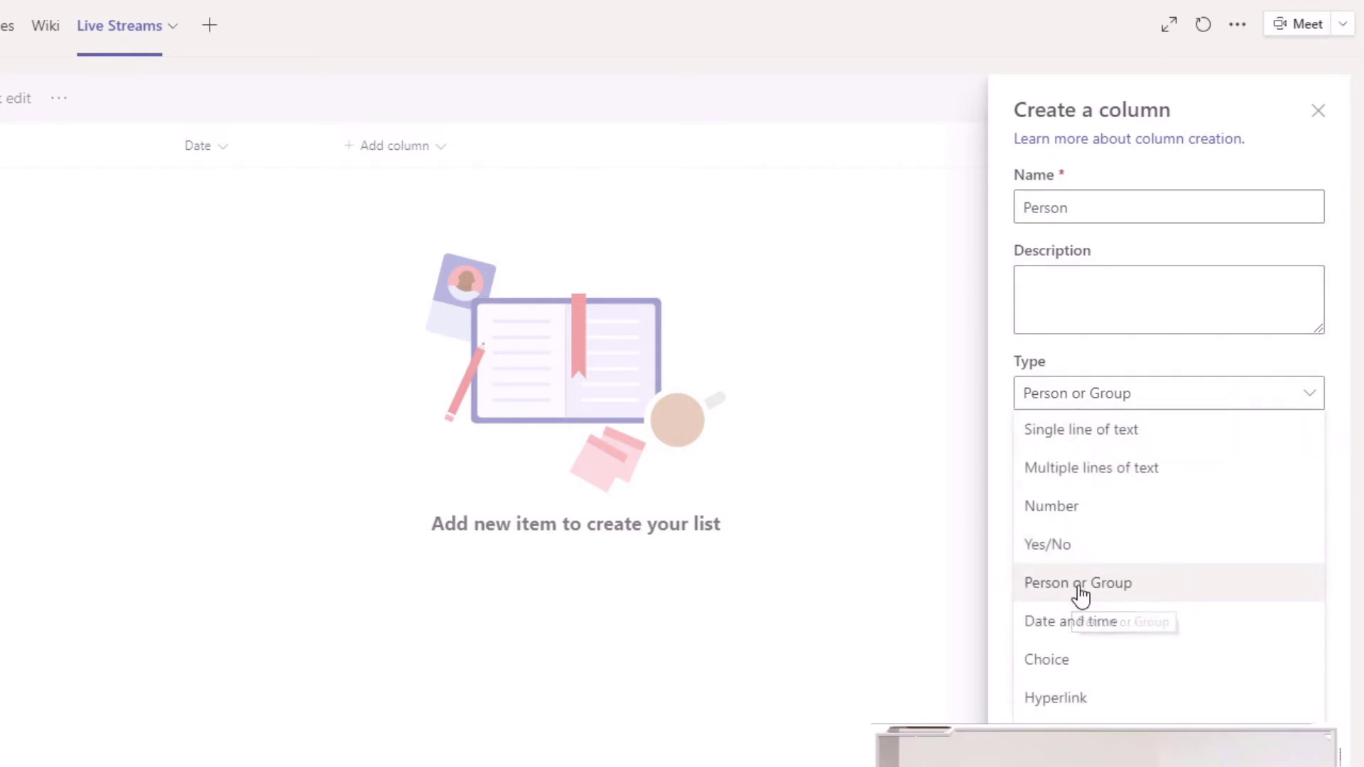
click(1080, 593)
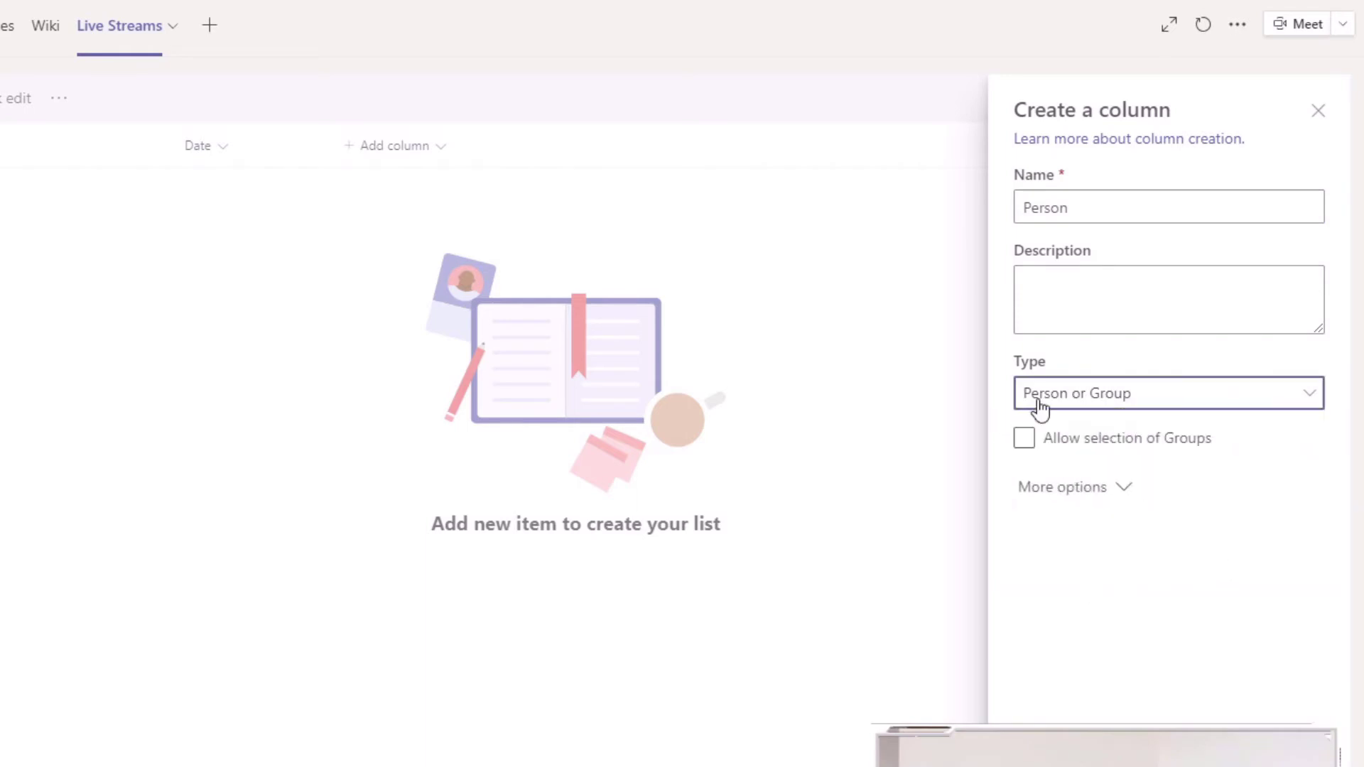
click(1116, 490)
click(1023, 439)
click(1076, 449)
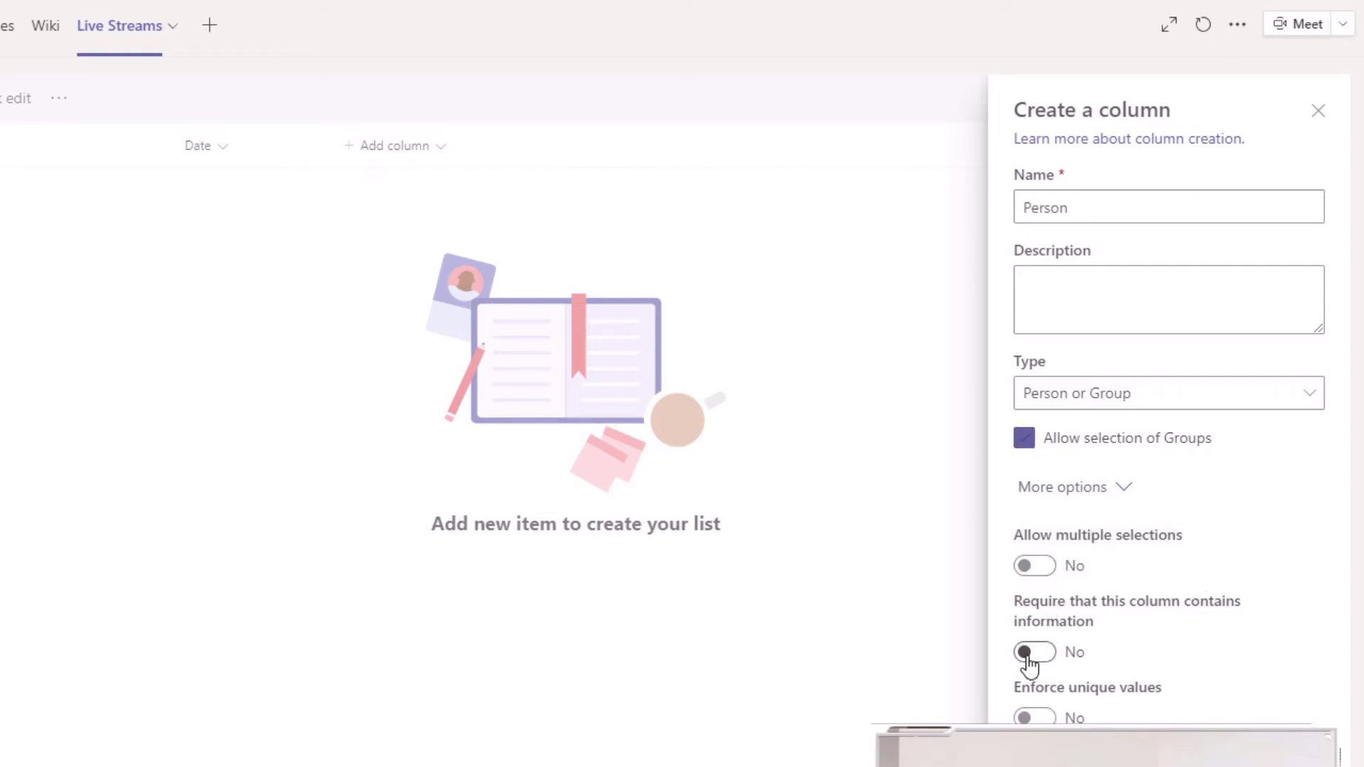
click(1039, 568)
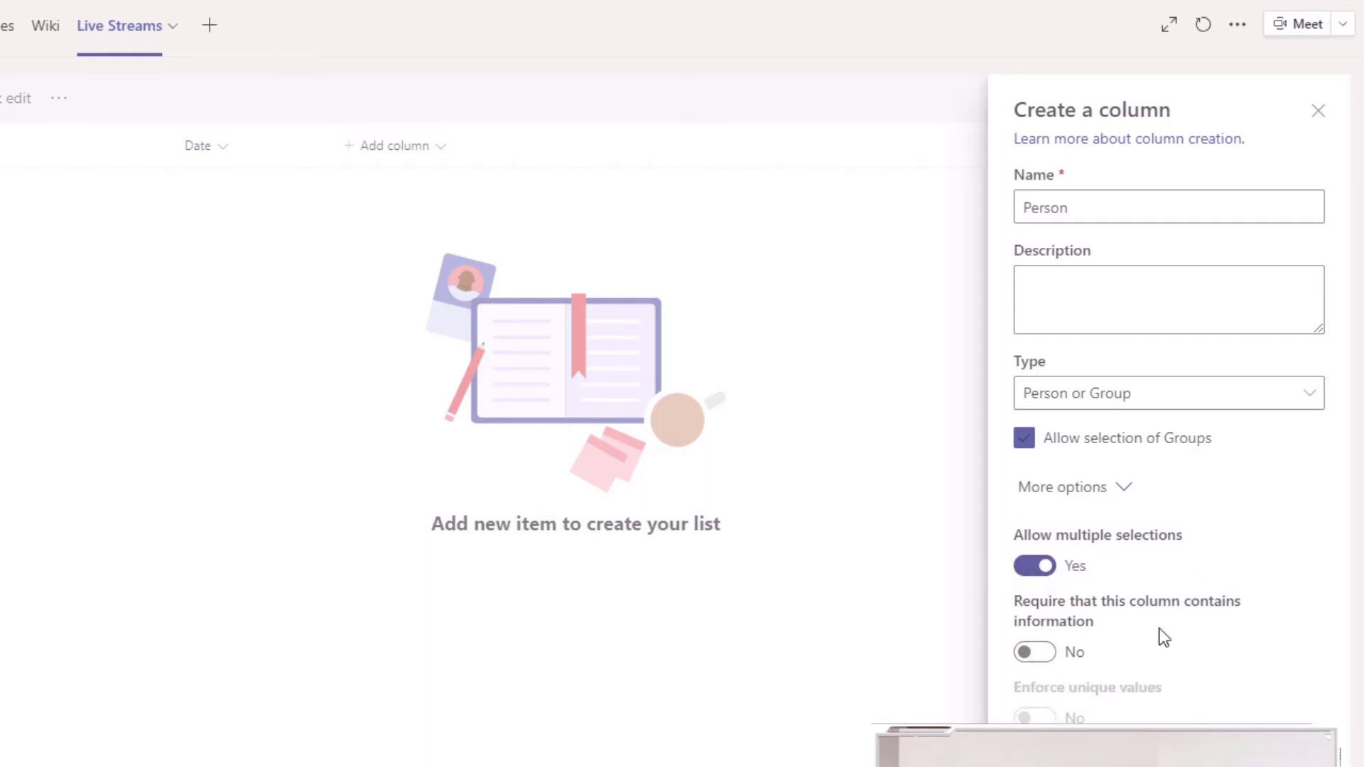
click(1025, 651)
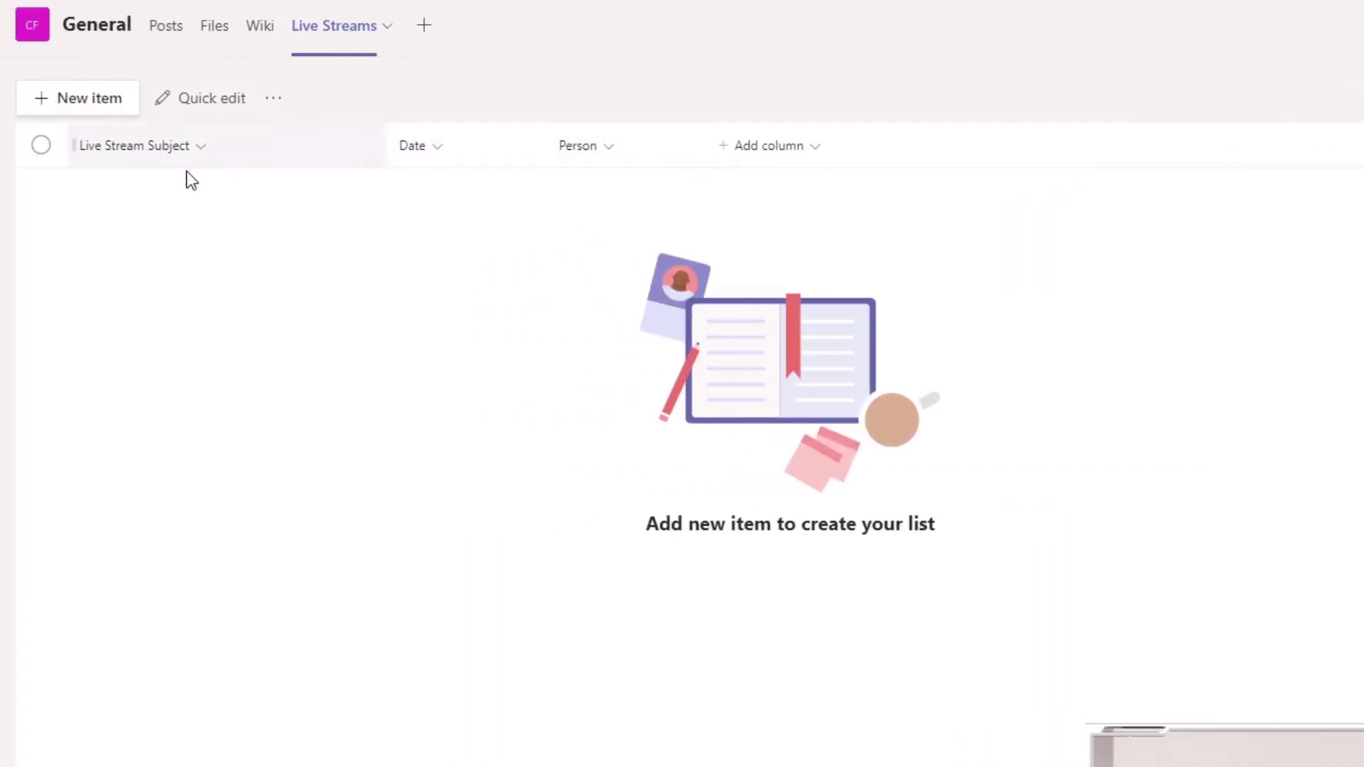
- Start a new column named 'Setup on YouTube?' and change its type to Choice
click(764, 147)
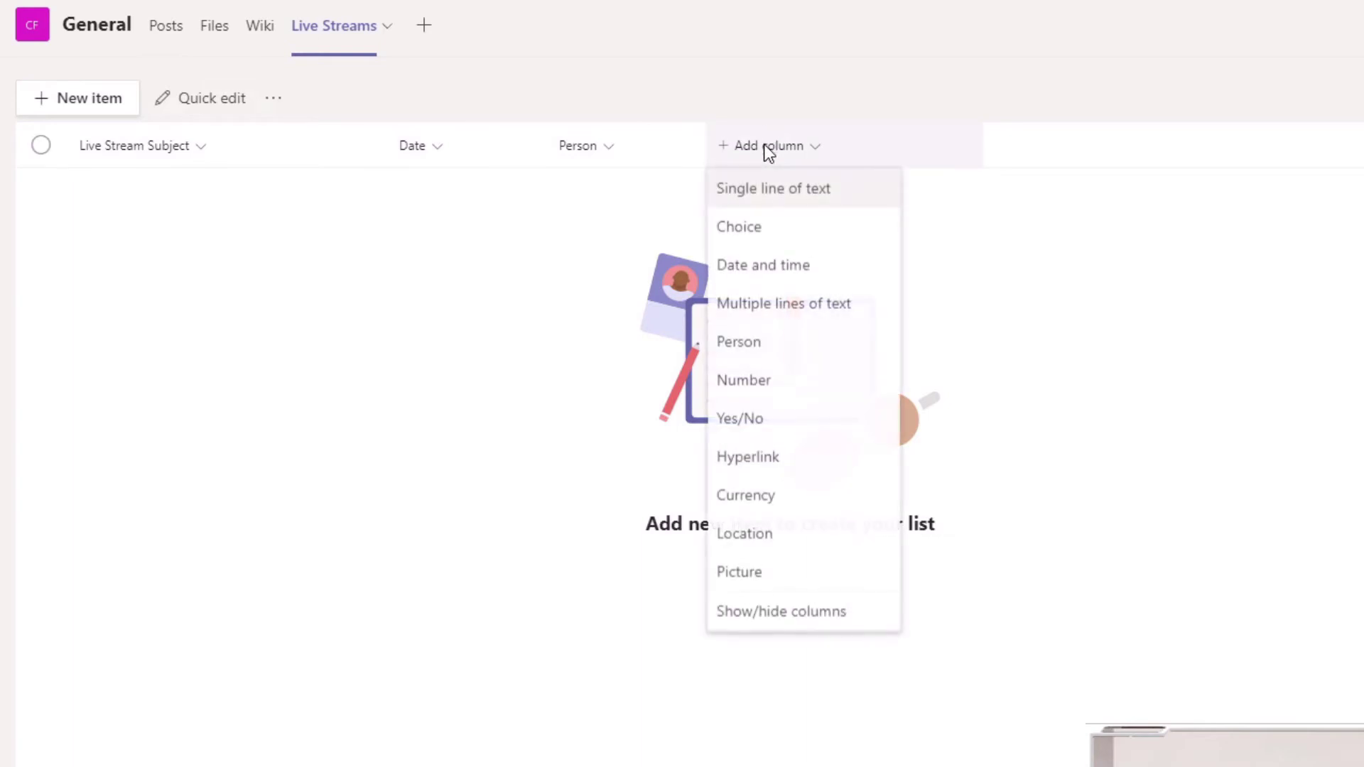
click(772, 426)
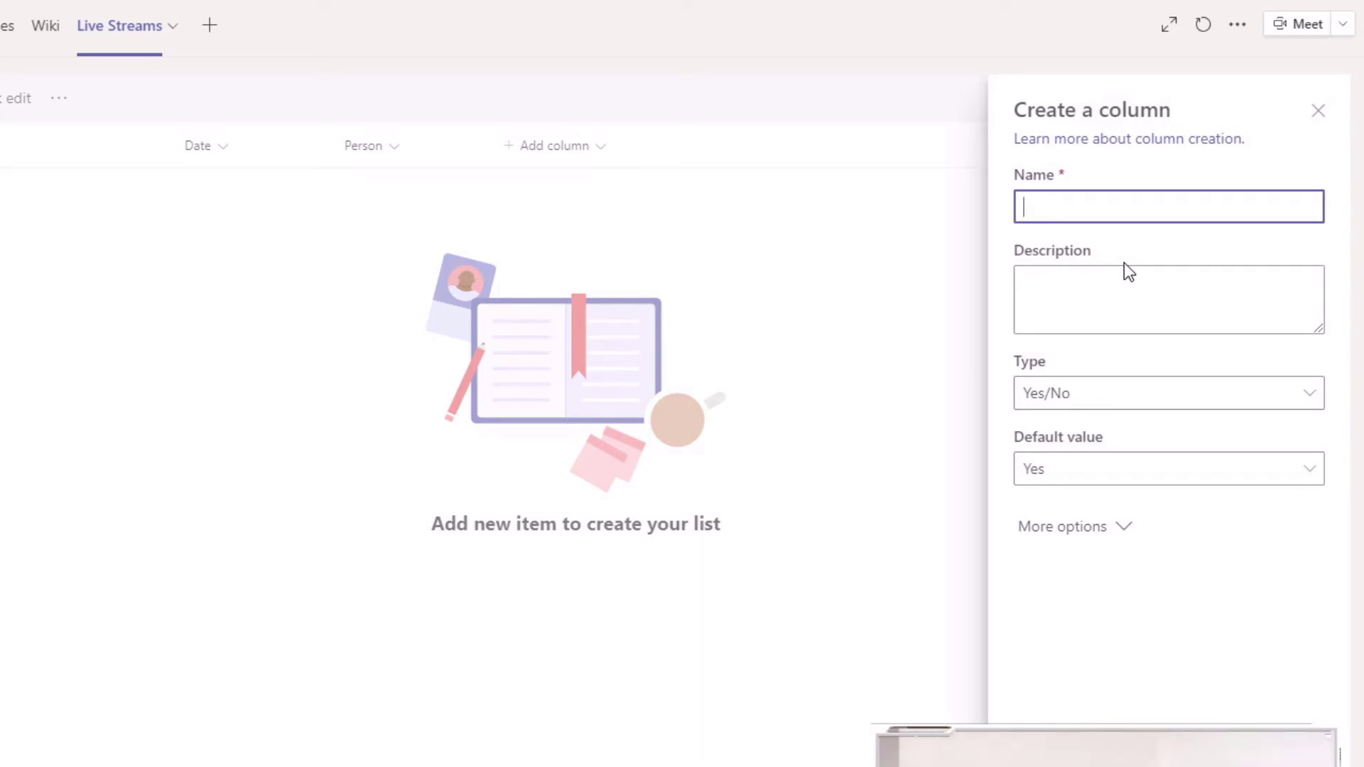
text(Setup on YouTube?)
click(1114, 407)
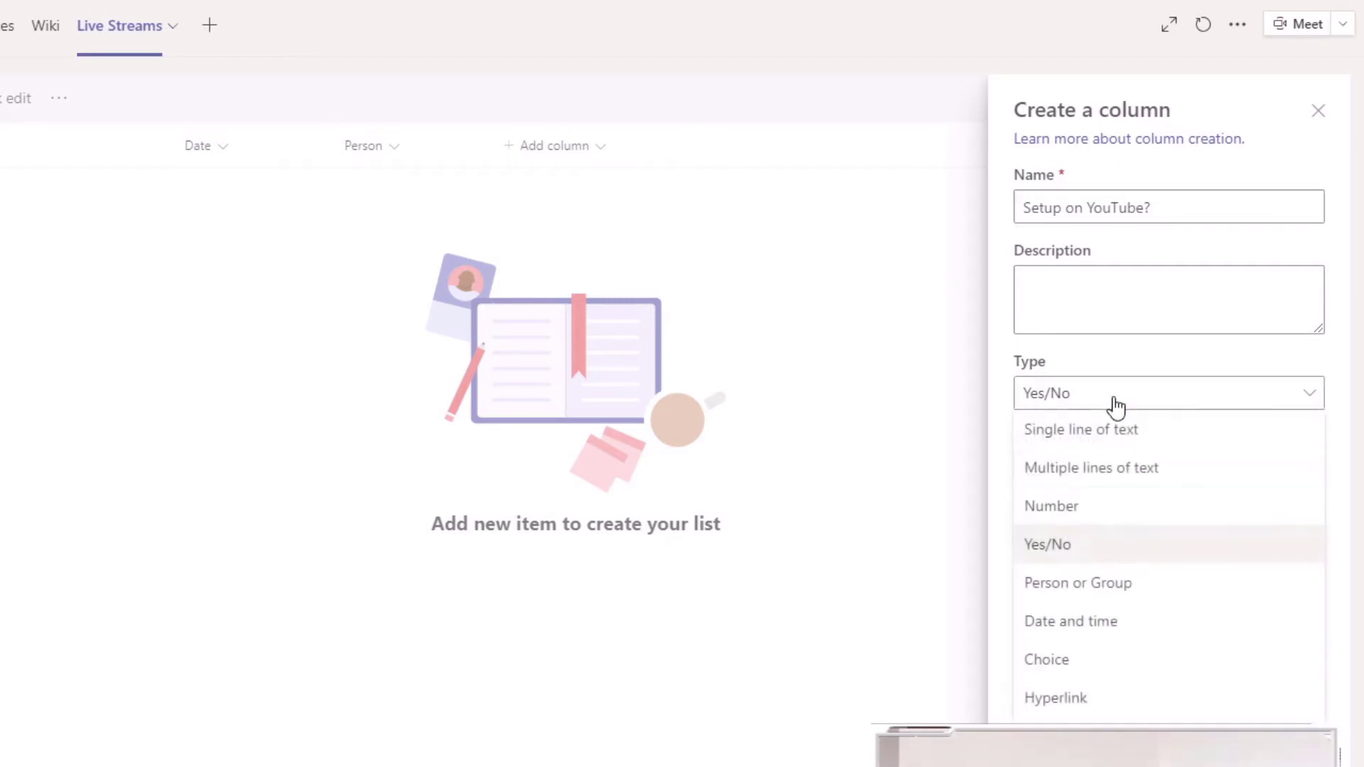
click(1087, 664)
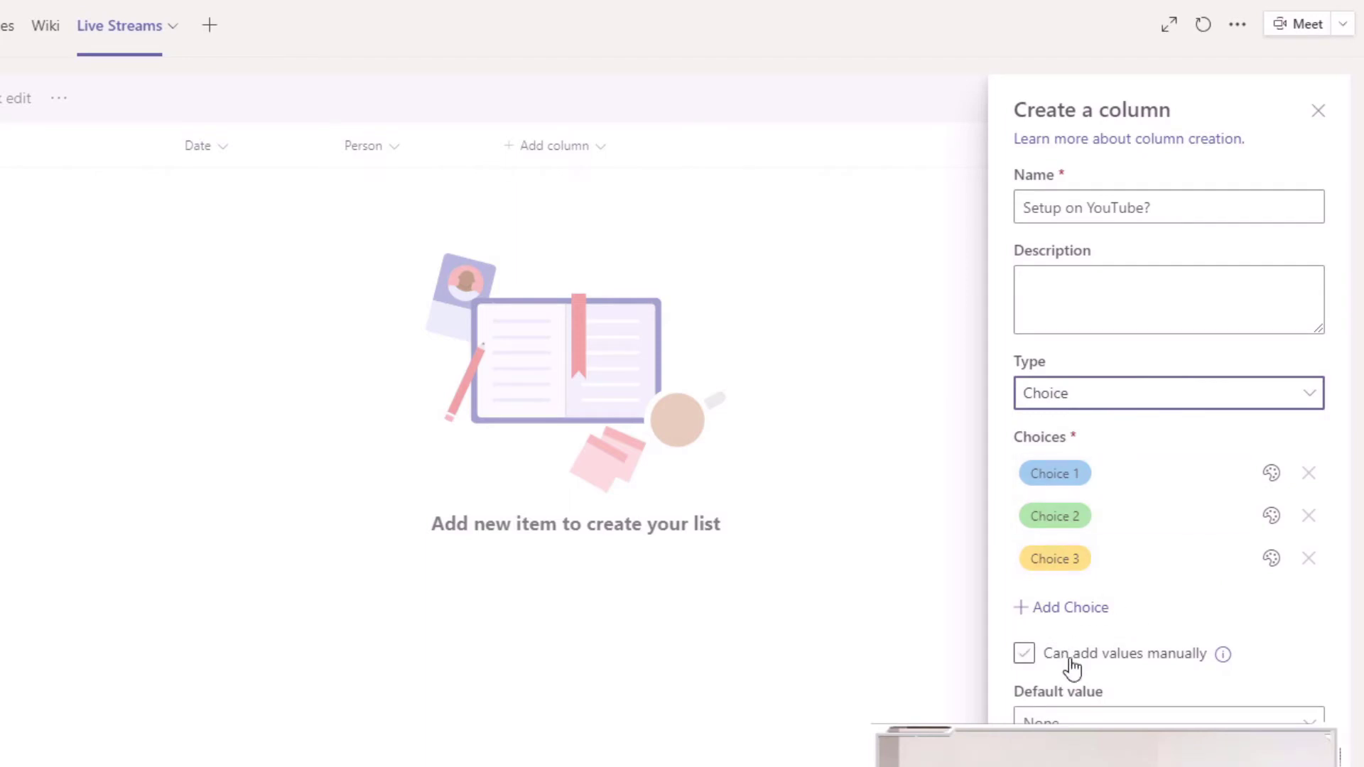
click(1080, 292)
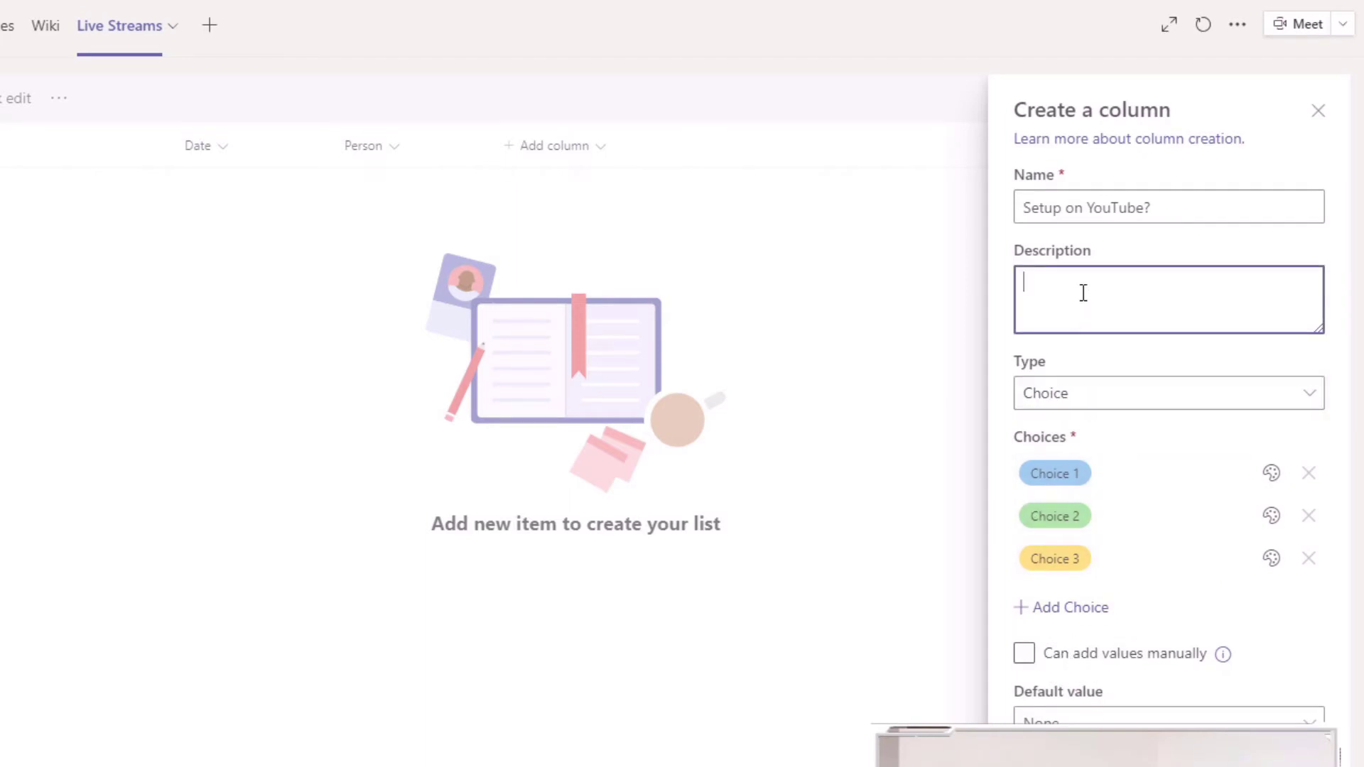
- Rename the first two placeholder choices to 'Yes' and 'No'
click(1098, 475)
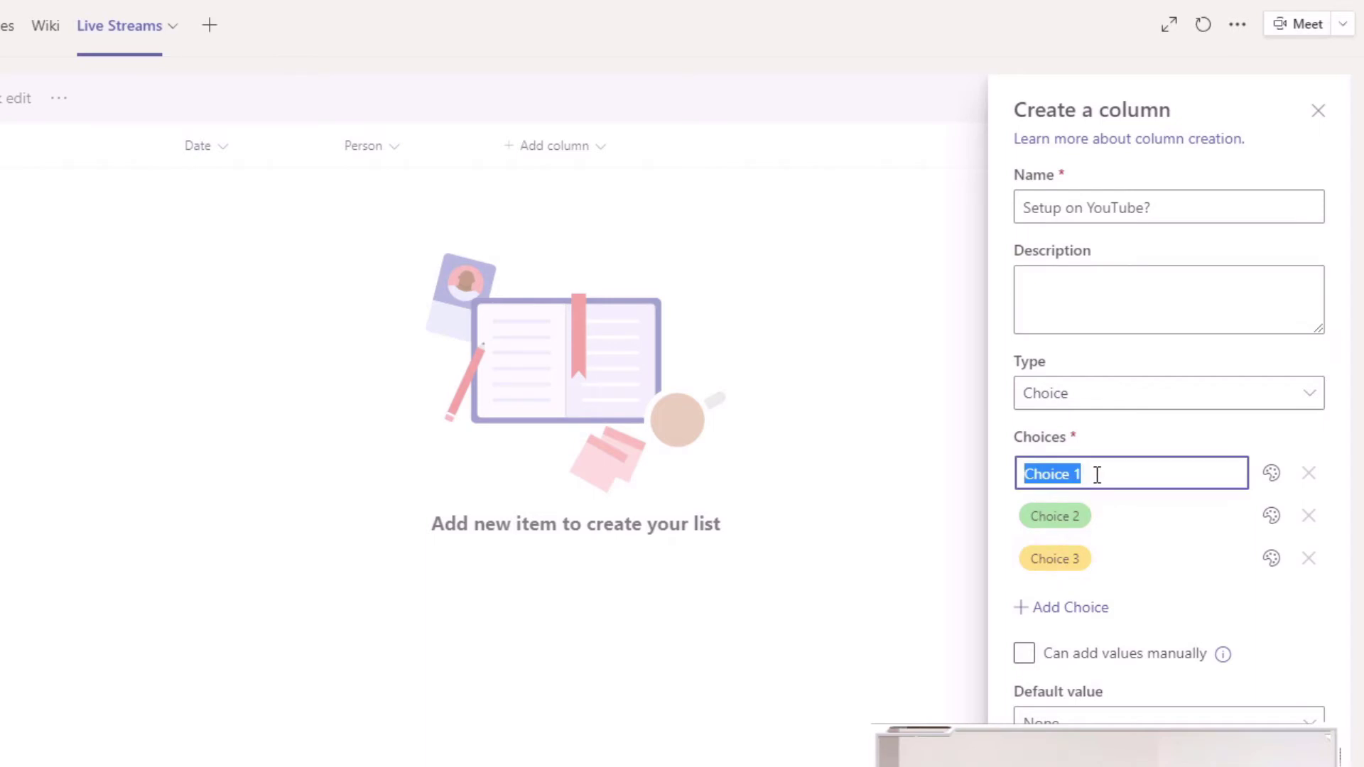
text(Yes)
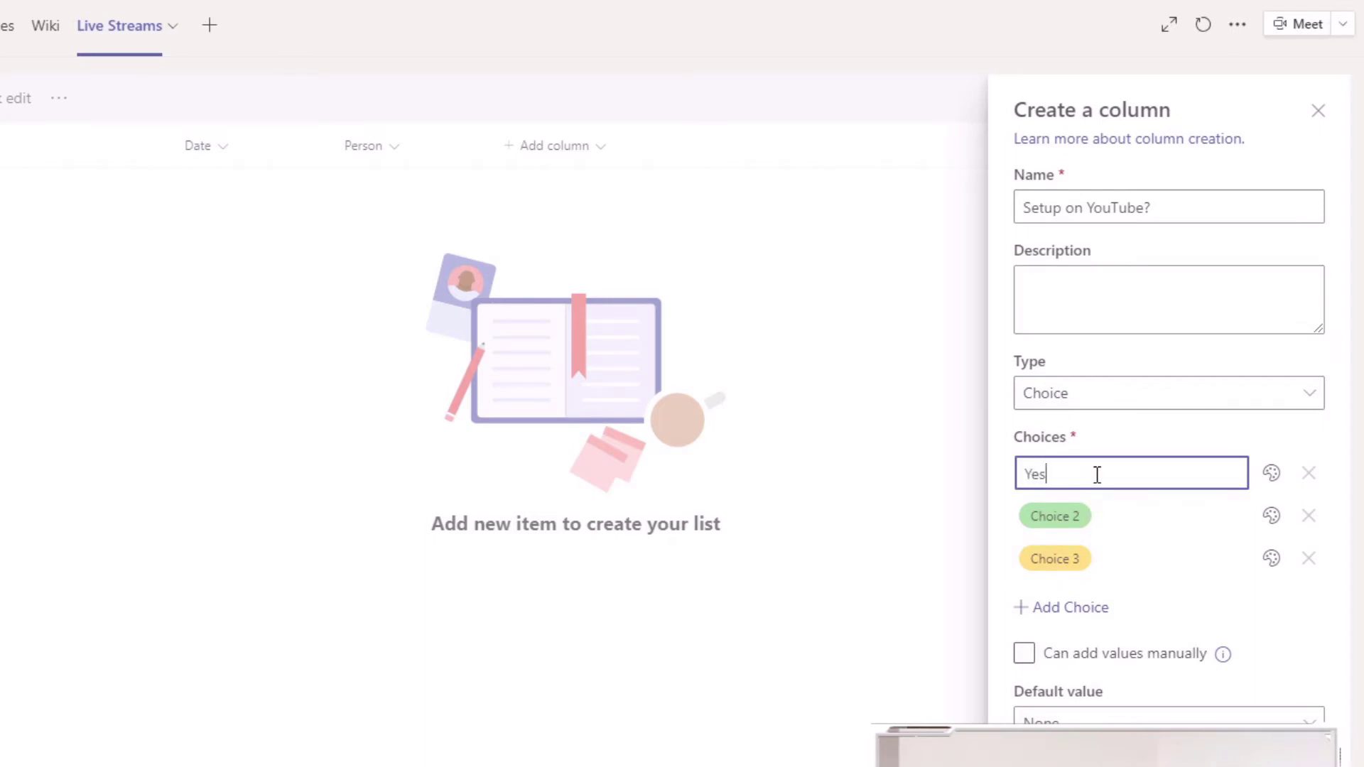
click(1097, 521)
text(N)
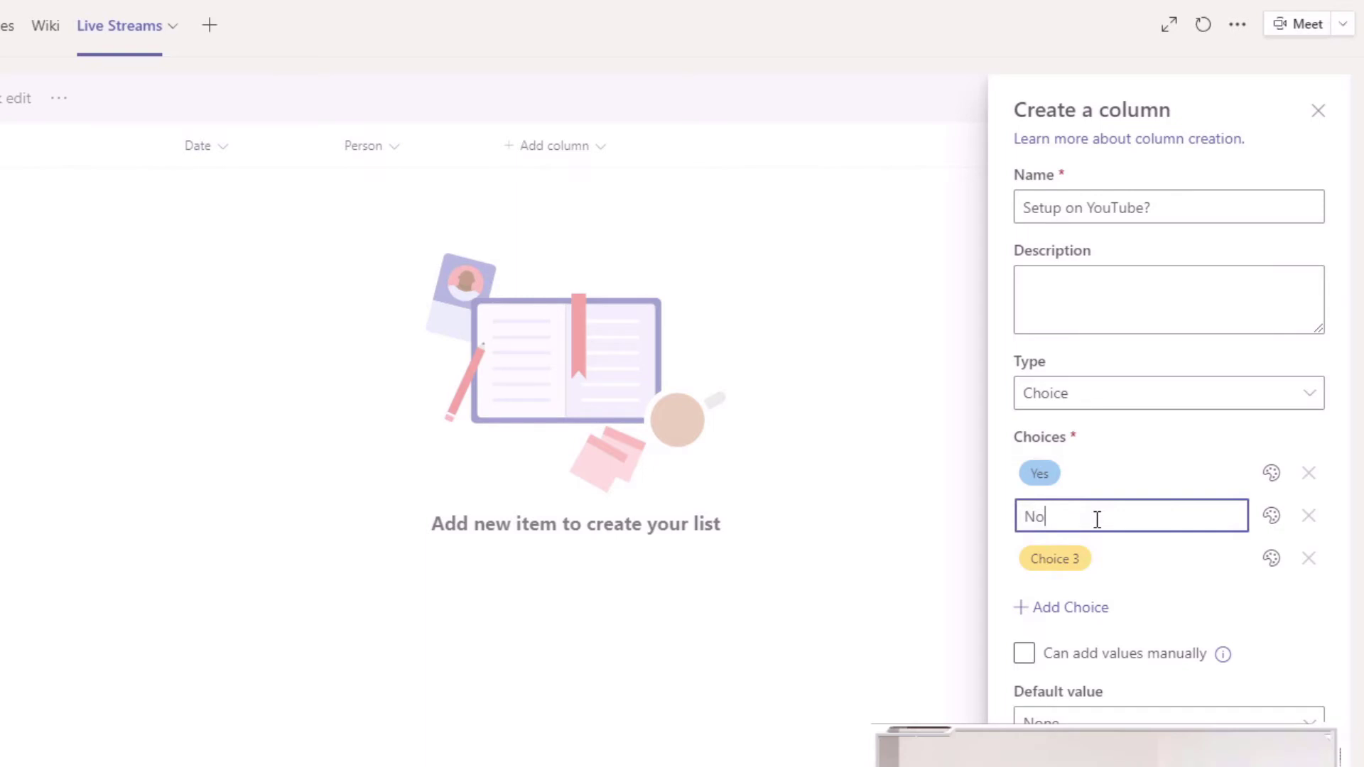
text(o)
- Colour Yes green and No salmon, and delete the third choice
click(1271, 473)
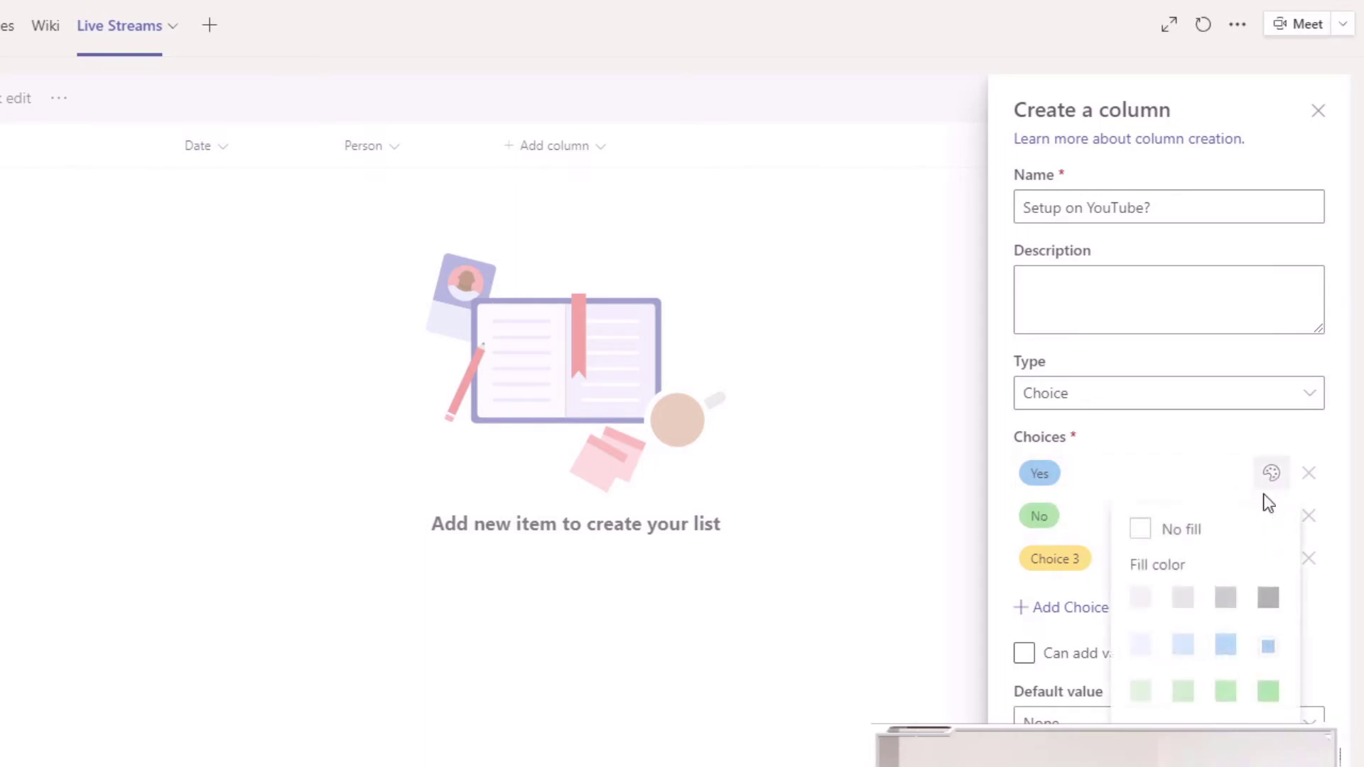
click(1225, 736)
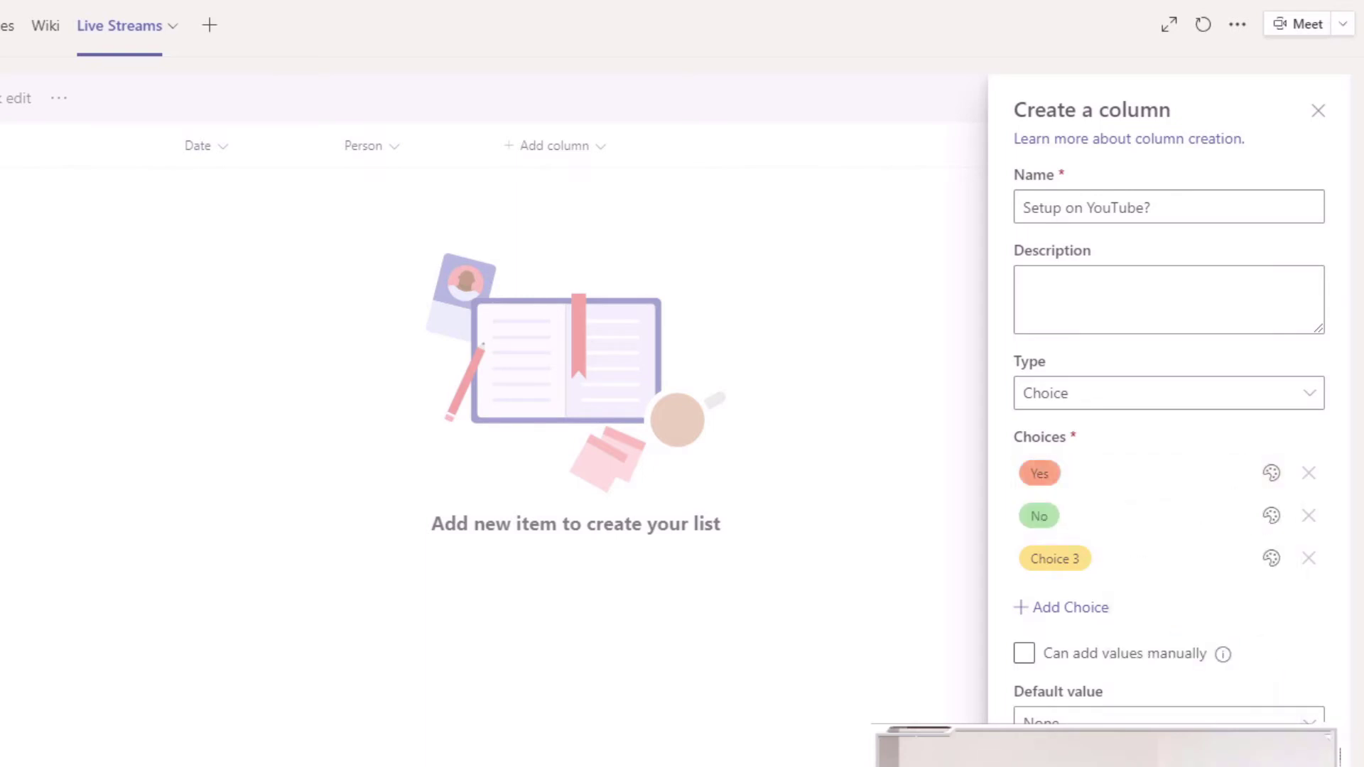
click(1271, 473)
click(1268, 694)
click(1271, 516)
click(1225, 735)
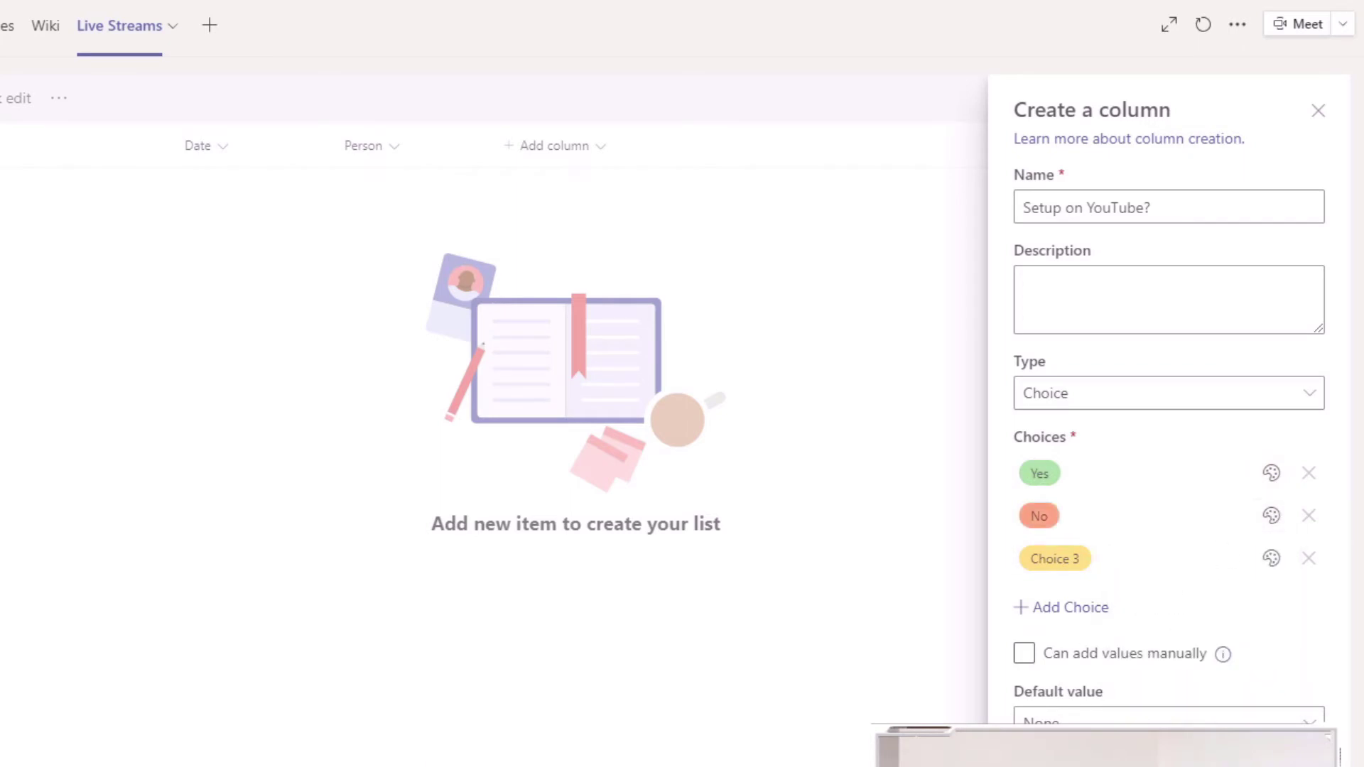
click(1312, 560)
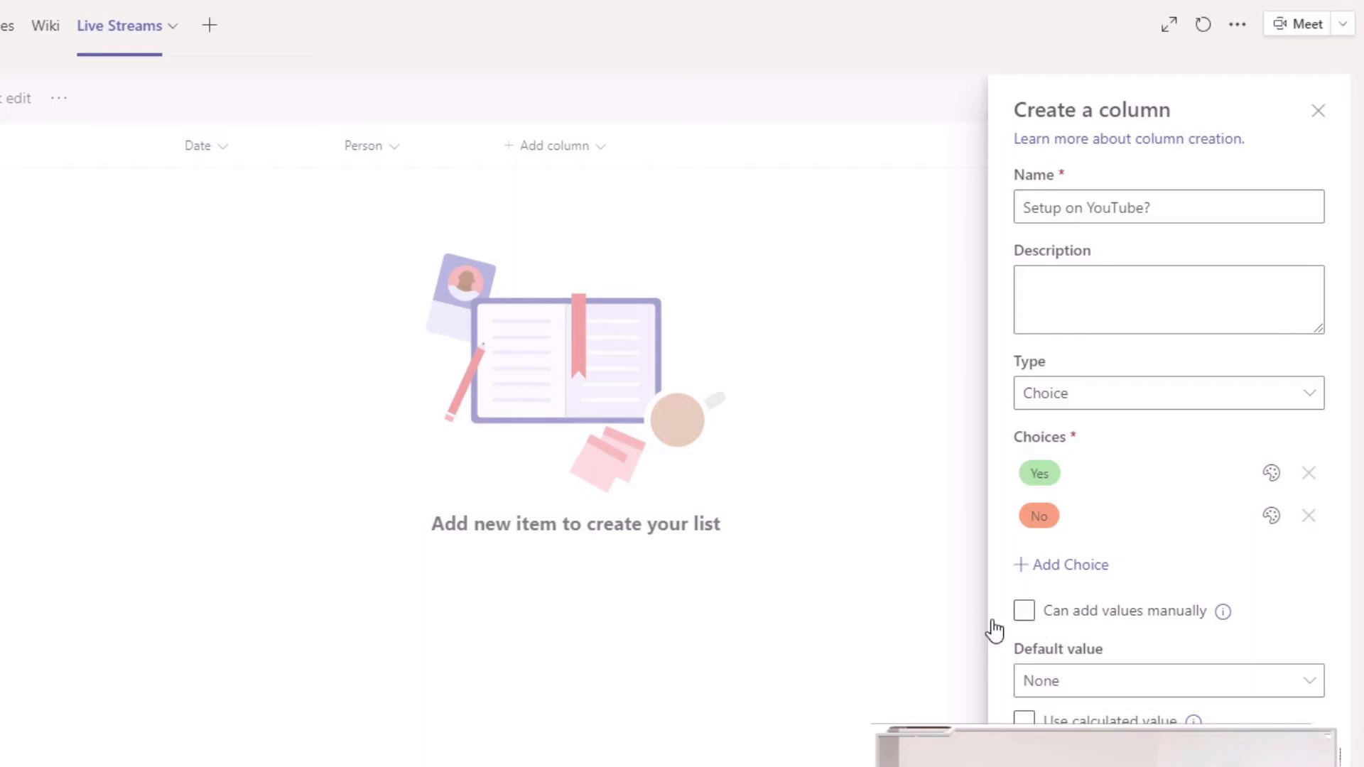
- Default the 'Setup on YouTube?' column to No and display its choices as radio buttons
click(1144, 686)
click(1144, 763)
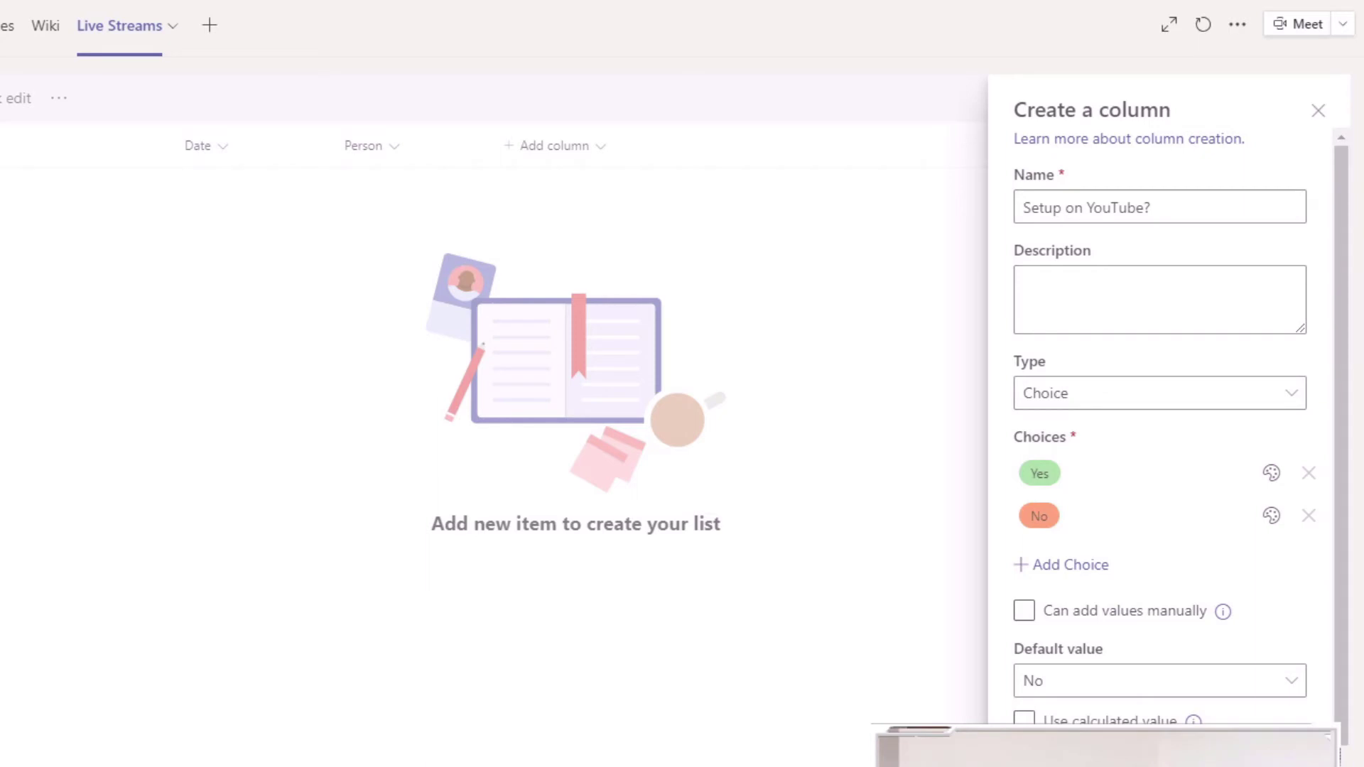
scroll(1049, 606, down, 5)
scroll(1043, 668, down, 1)
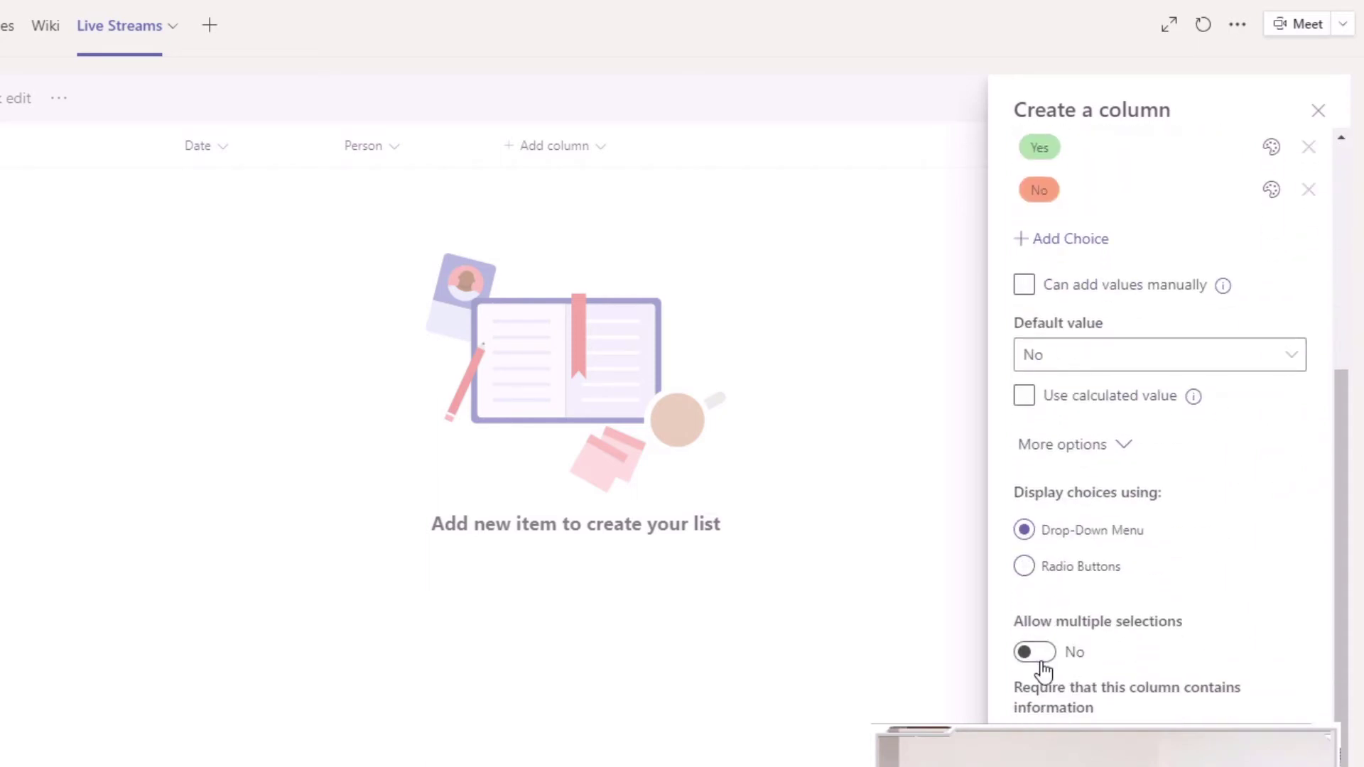
click(1026, 569)
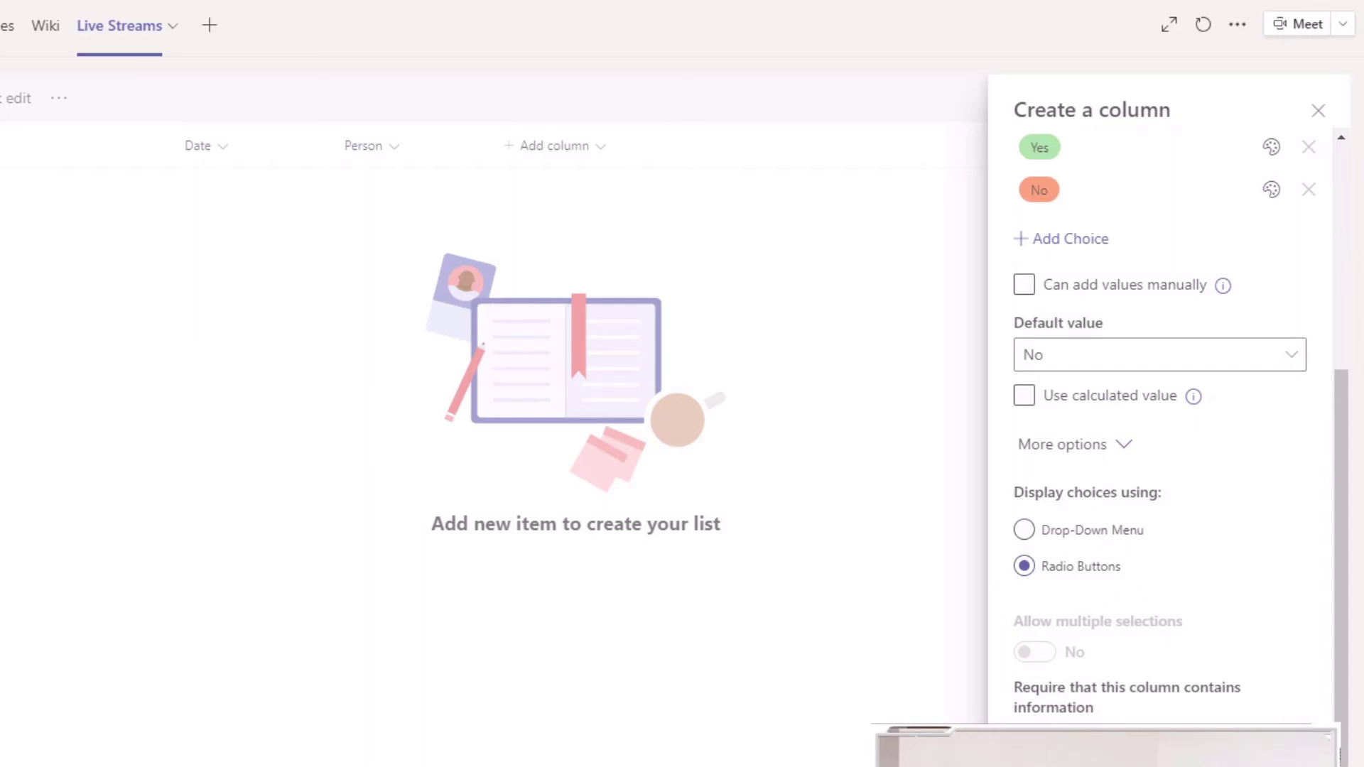
scroll(1165, 426, up, 1)
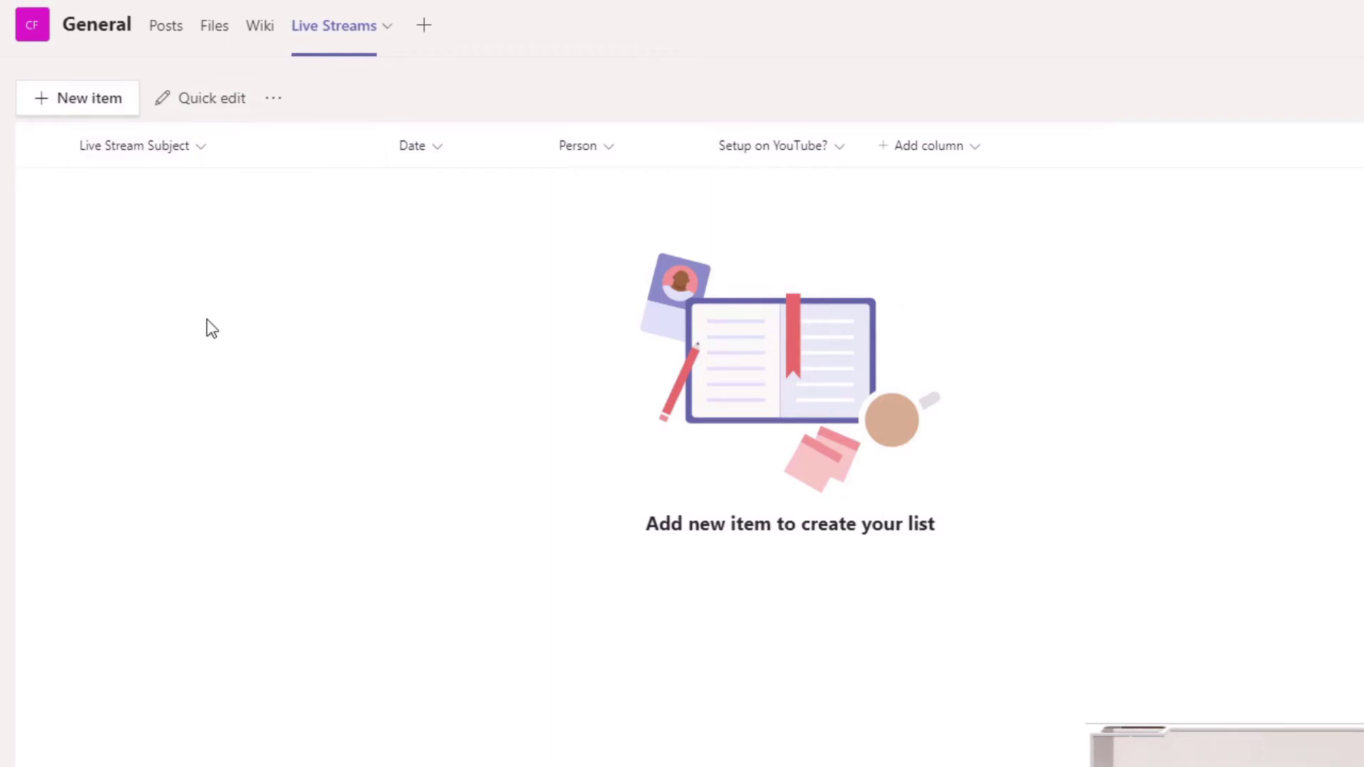
- Add and save a 'VeChain Stream' item with two suggested people in the Person field
click(93, 99)
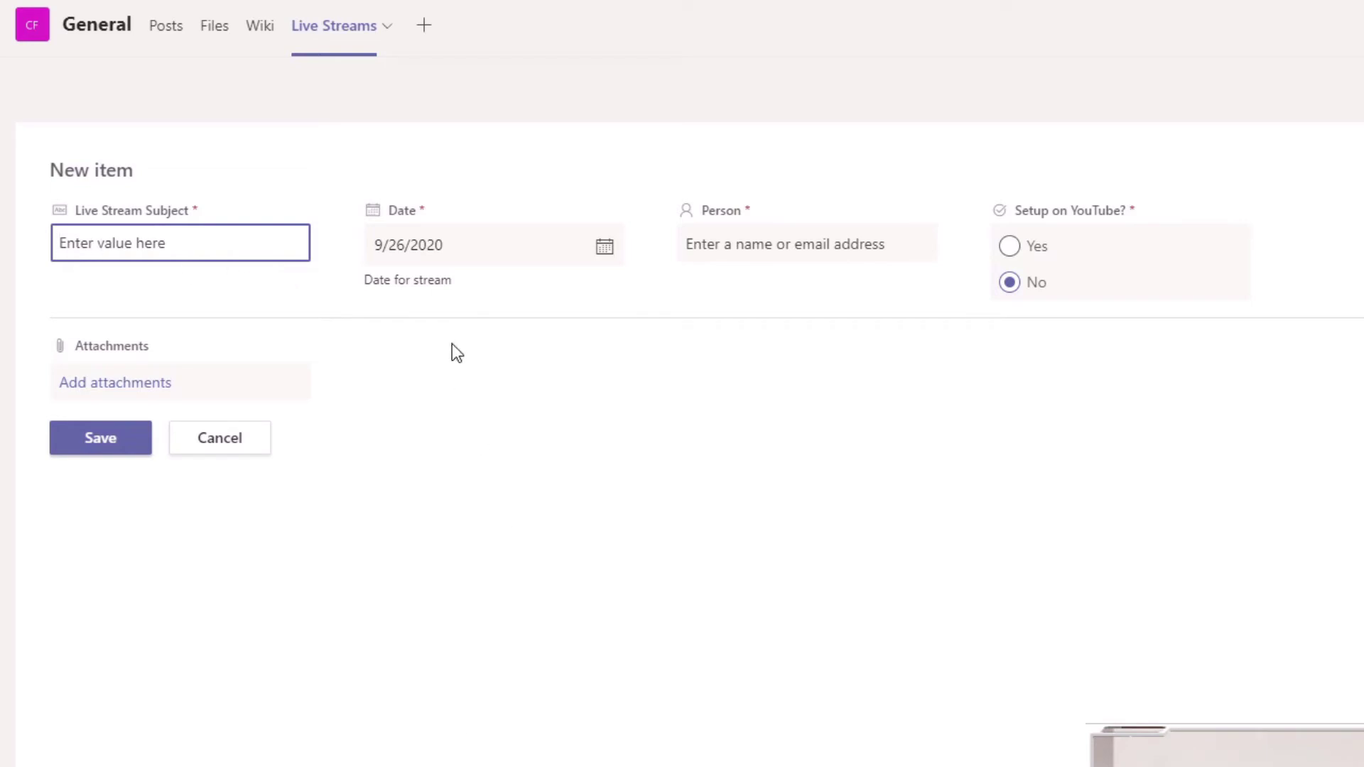
text(VeChain Stream)
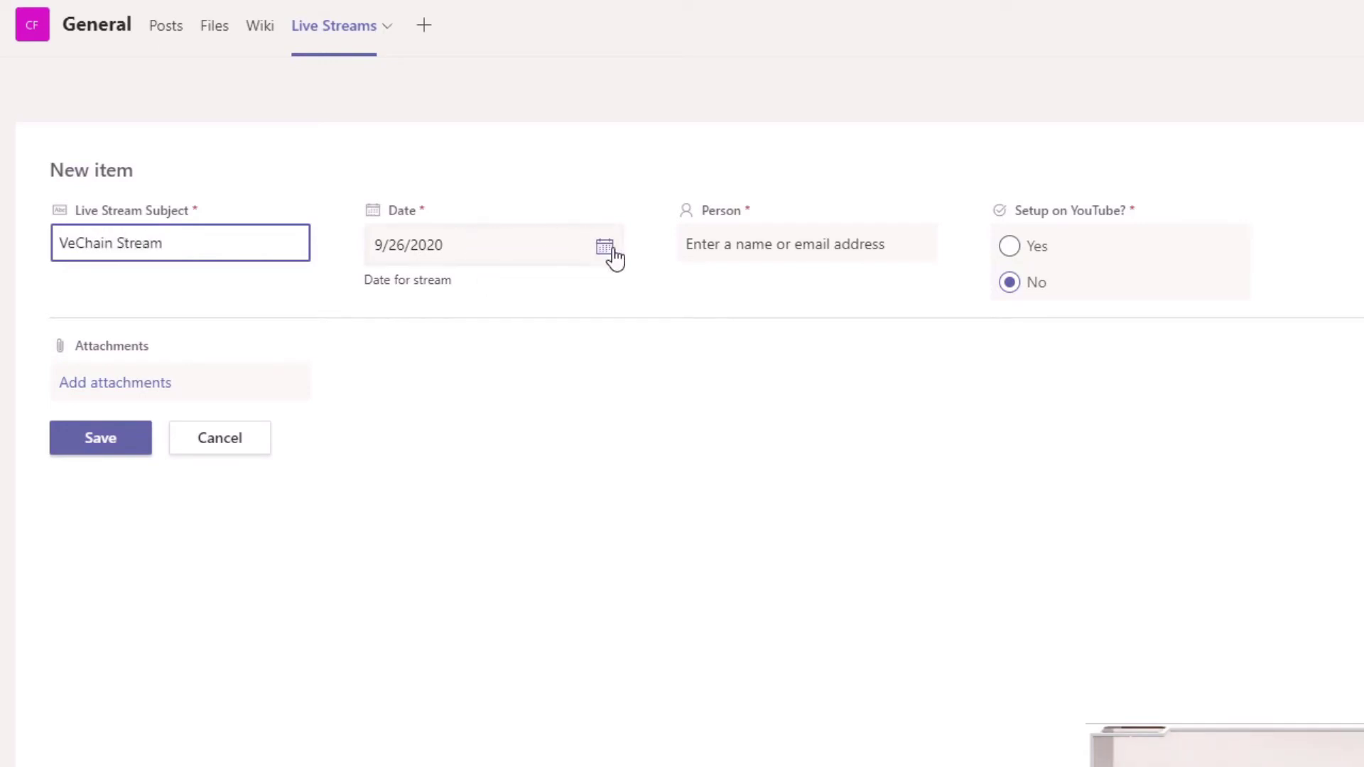
click(738, 246)
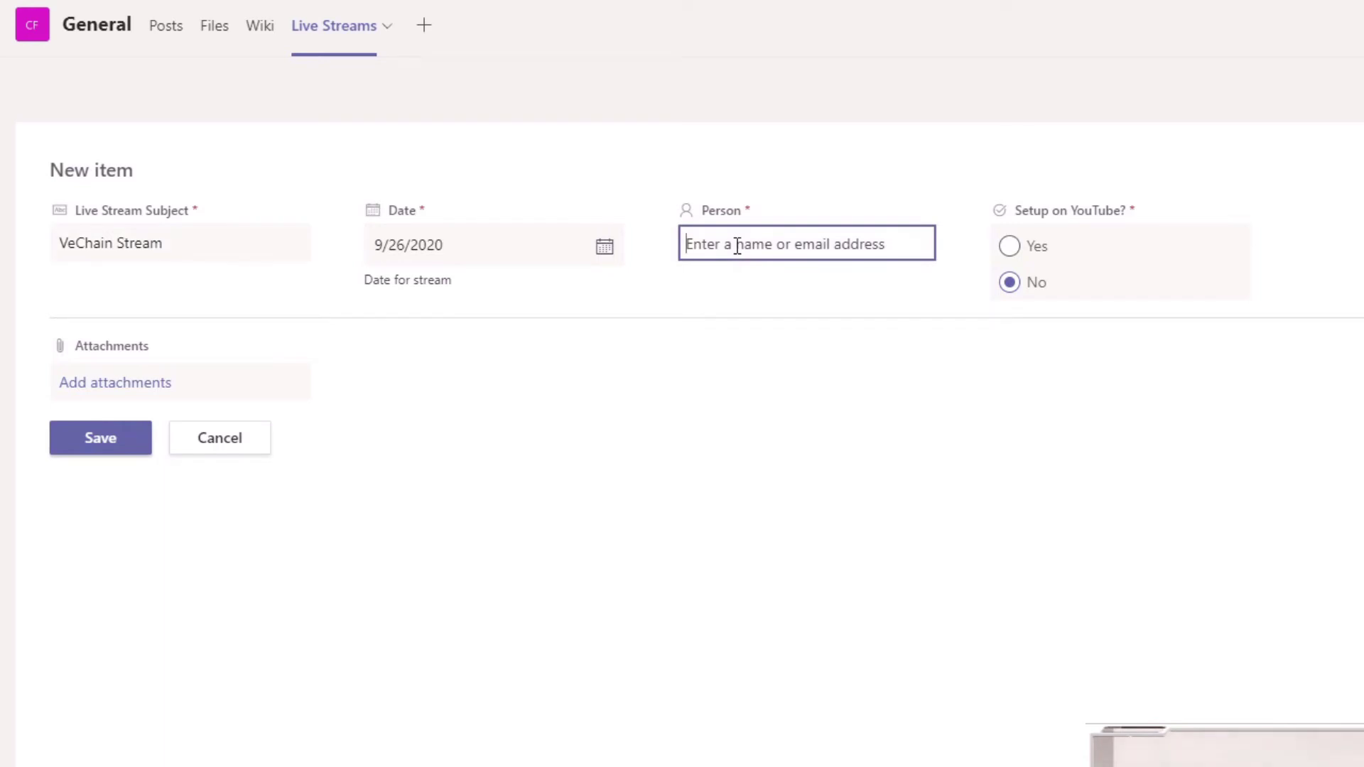
text(chris)
click(763, 296)
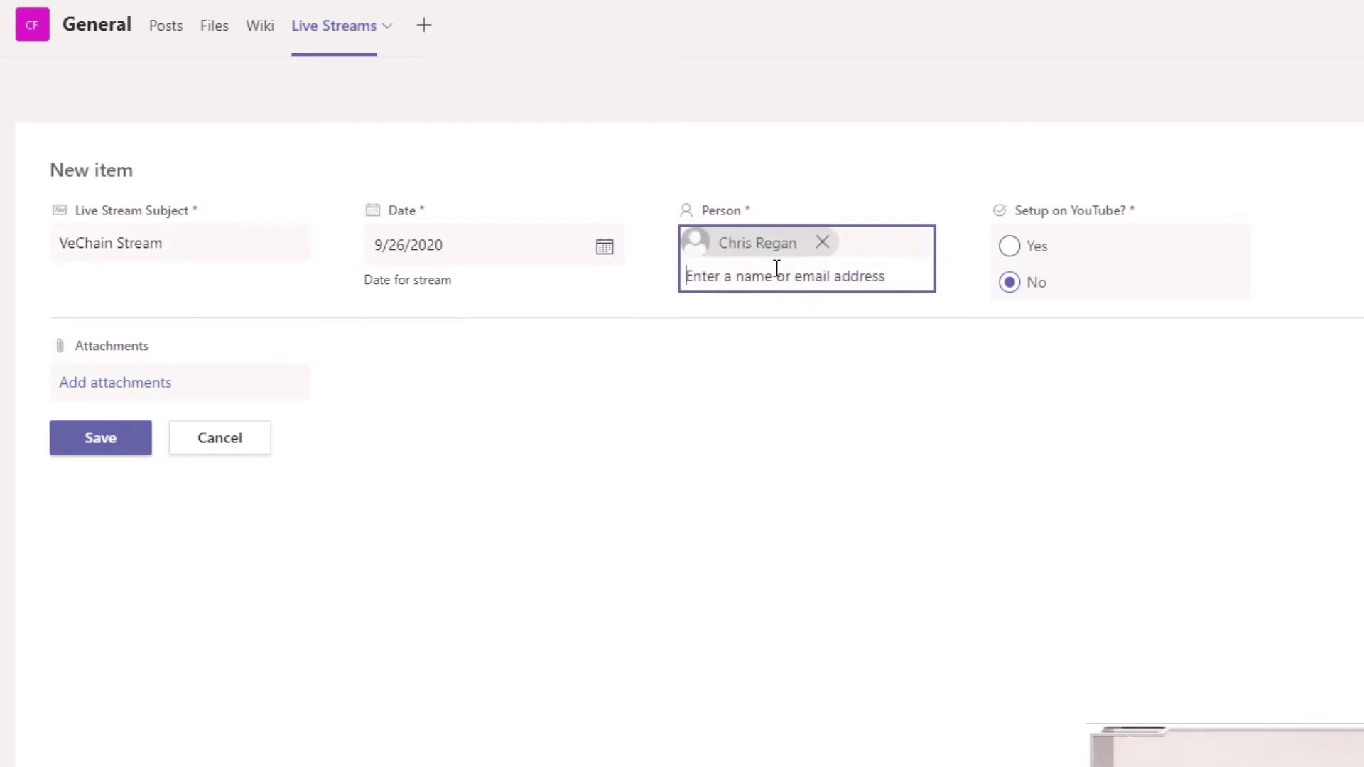
text(nick)
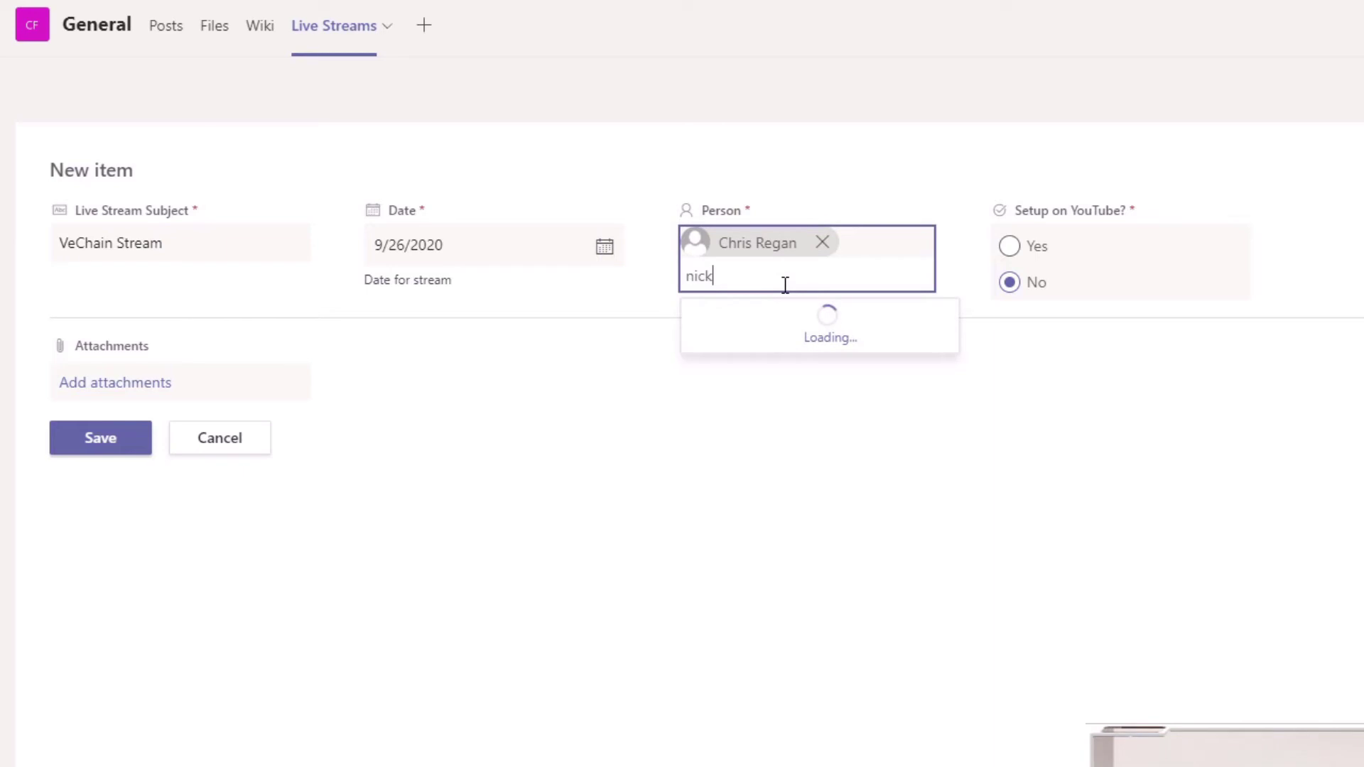
click(792, 333)
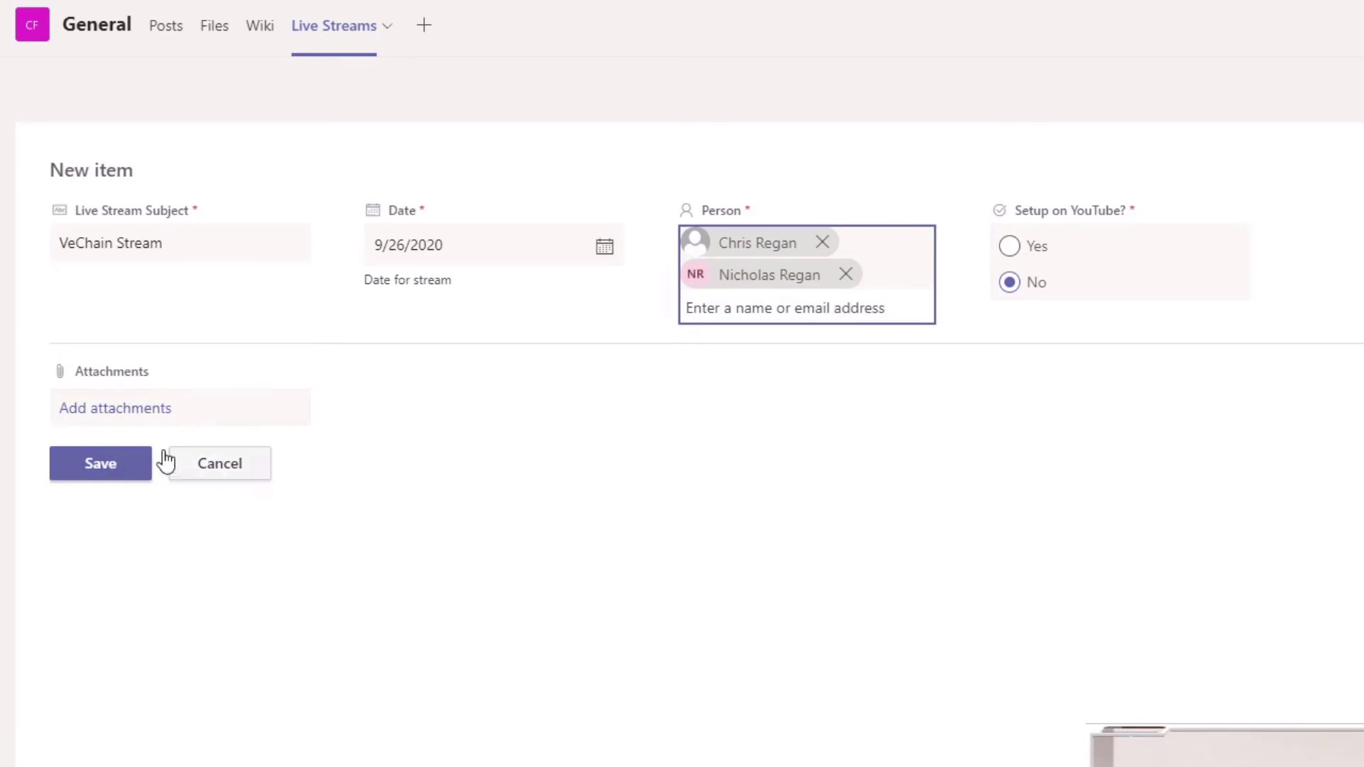
click(116, 476)
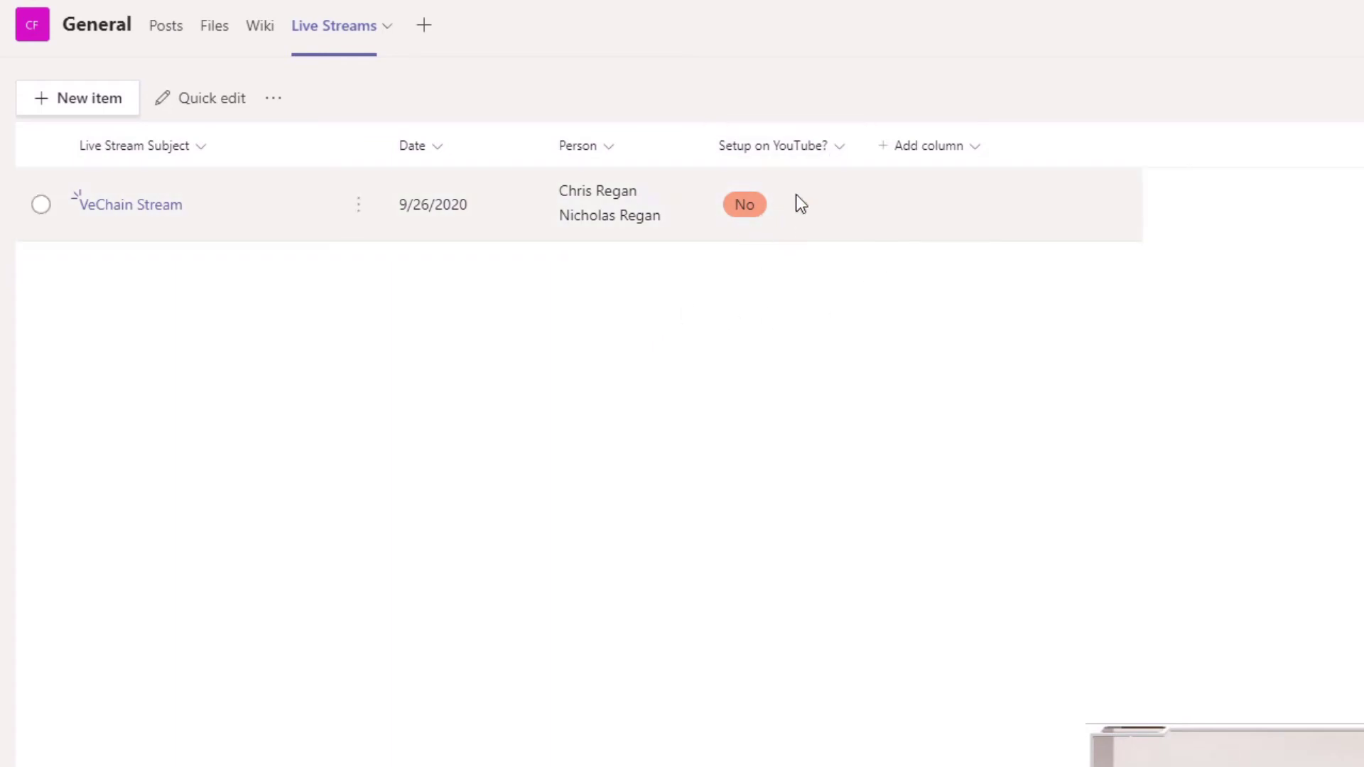
- In quick edit, change VeChain Stream's Setup on YouTube? cell to Yes and save
click(192, 108)
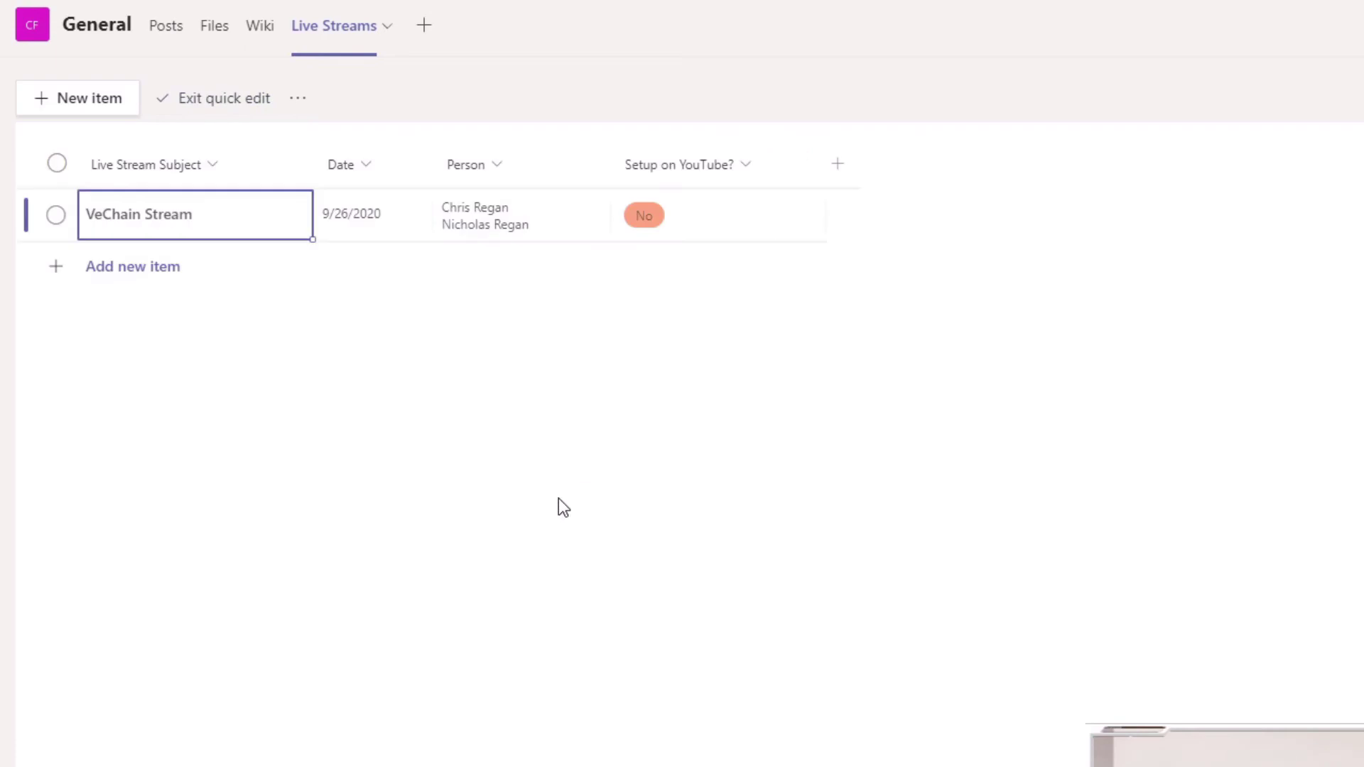
click(685, 204)
click(692, 216)
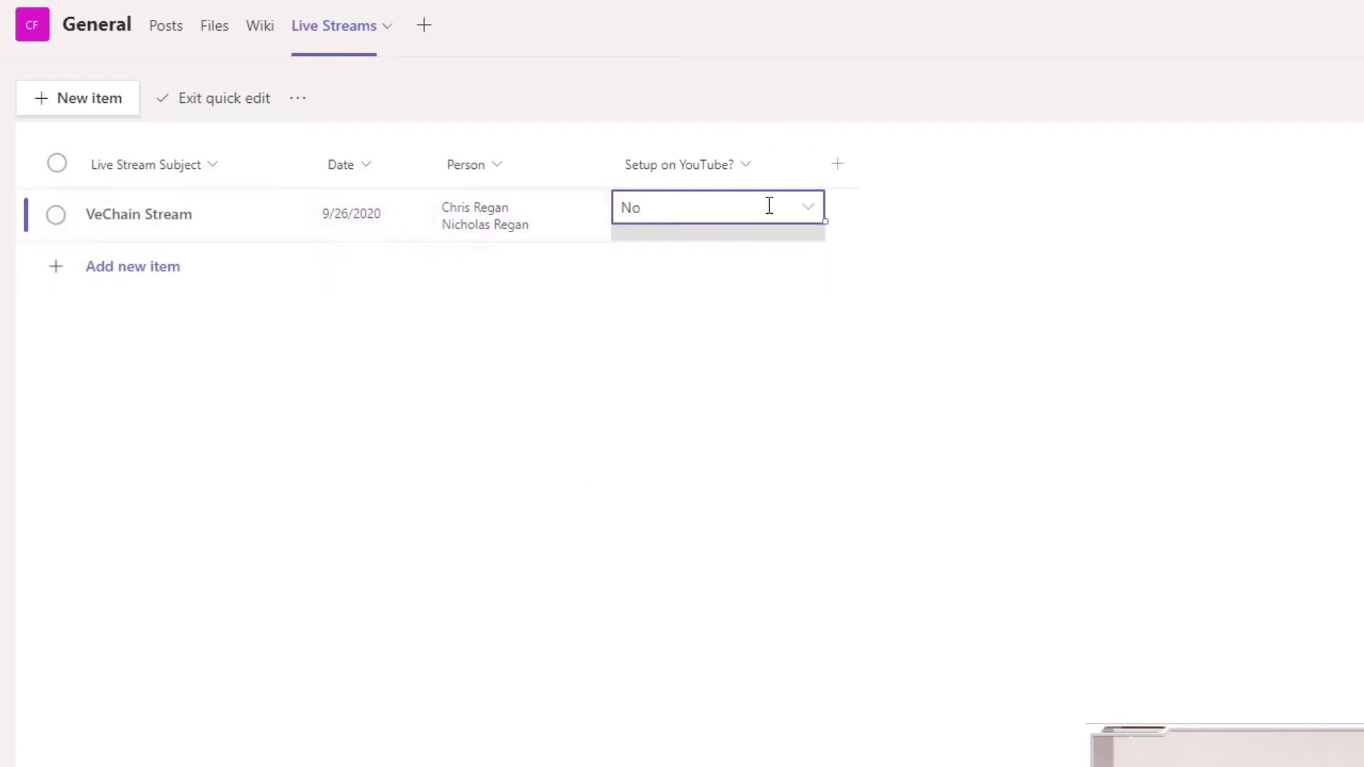
click(809, 212)
click(636, 250)
click(494, 241)
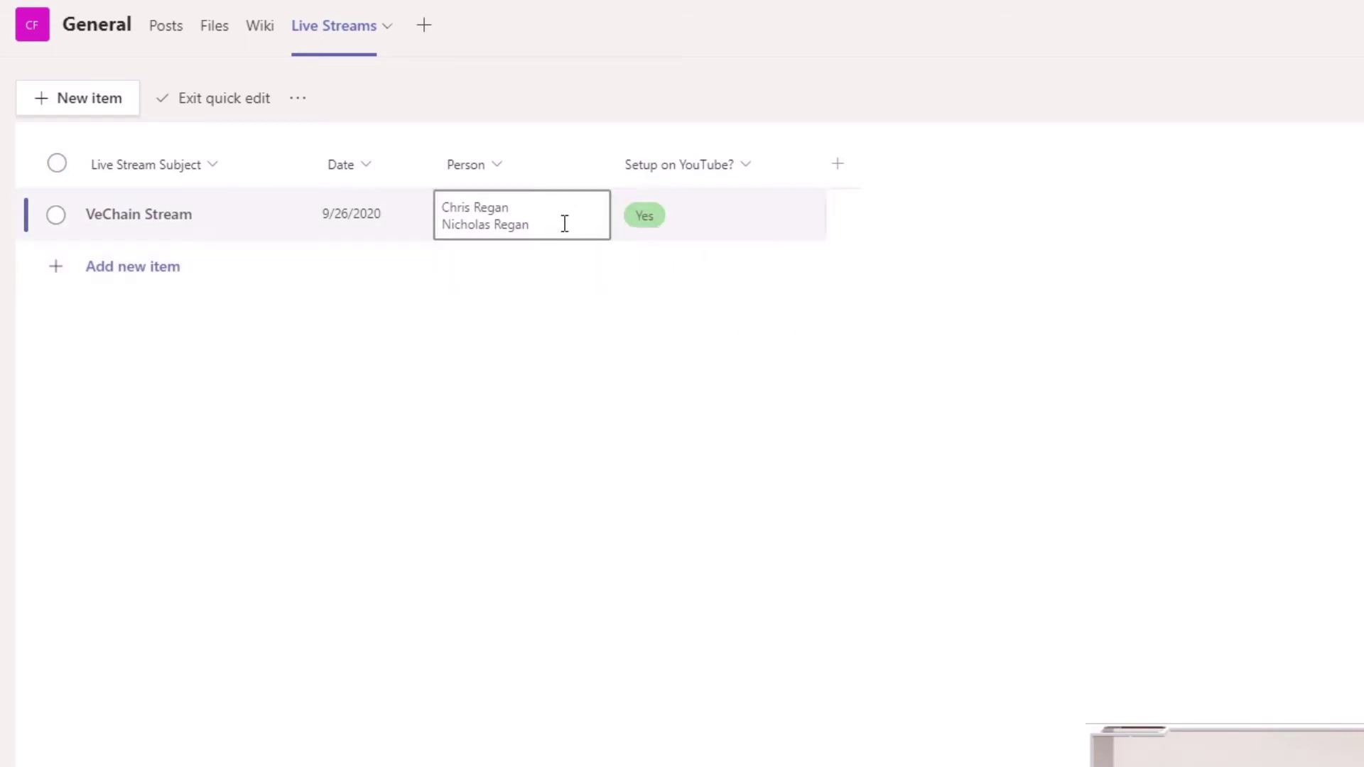
click(210, 101)
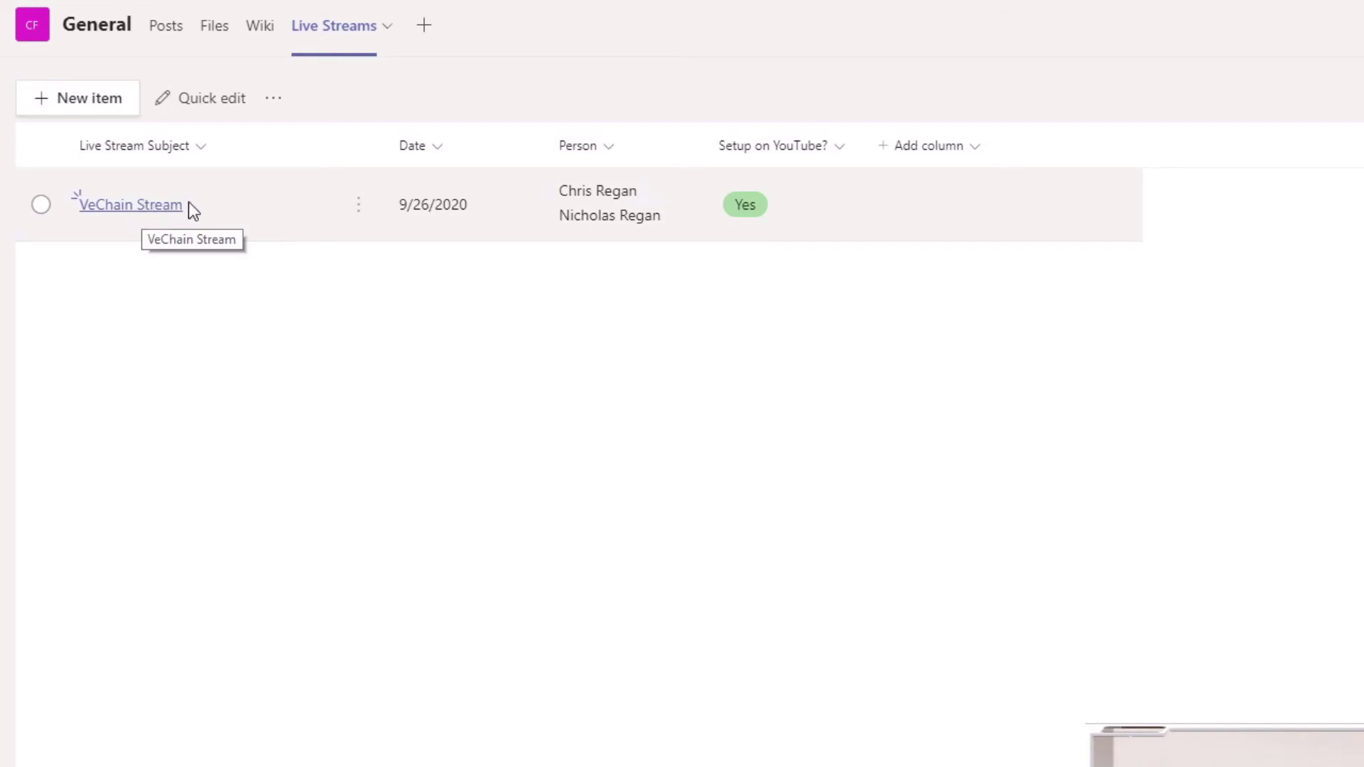
- Through the VeChain Stream item form, switch Setup on YouTube? to No and return to the list
click(157, 213)
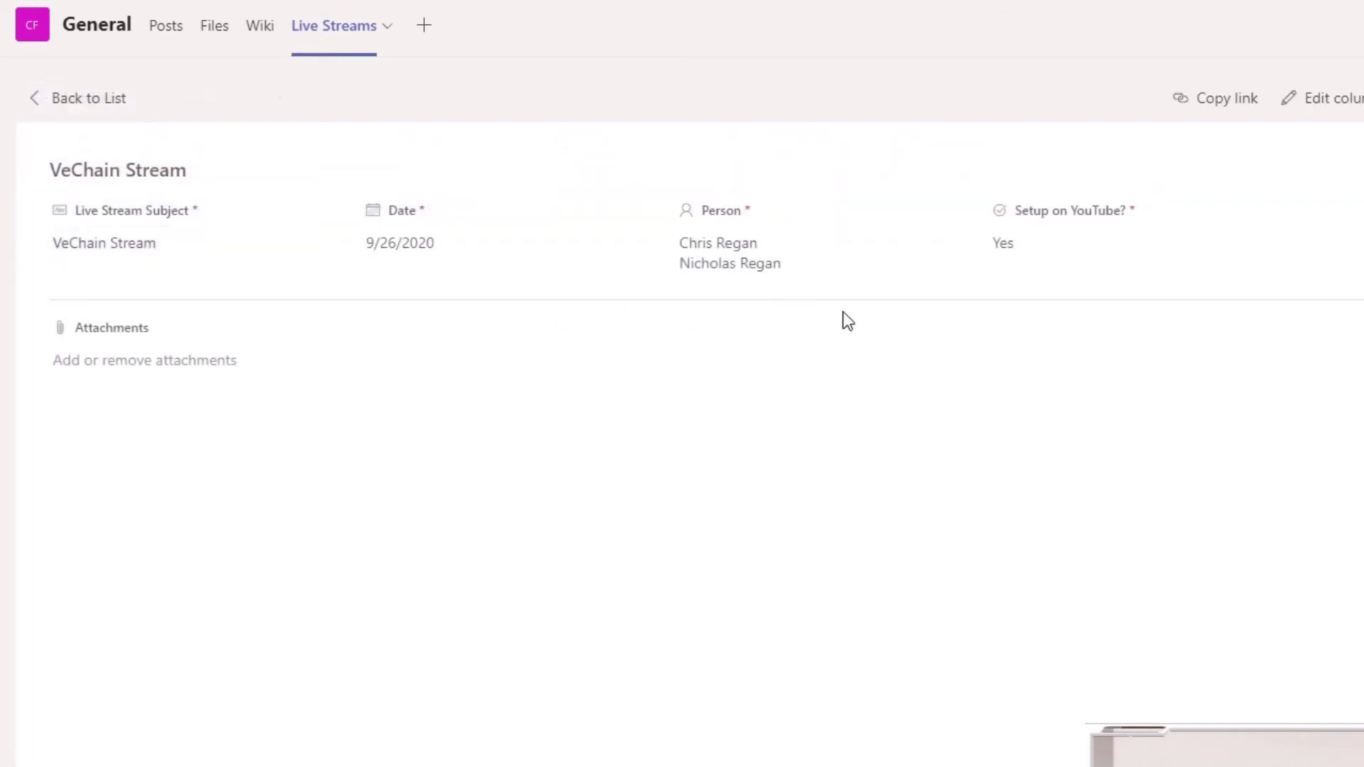
click(1006, 248)
click(1011, 283)
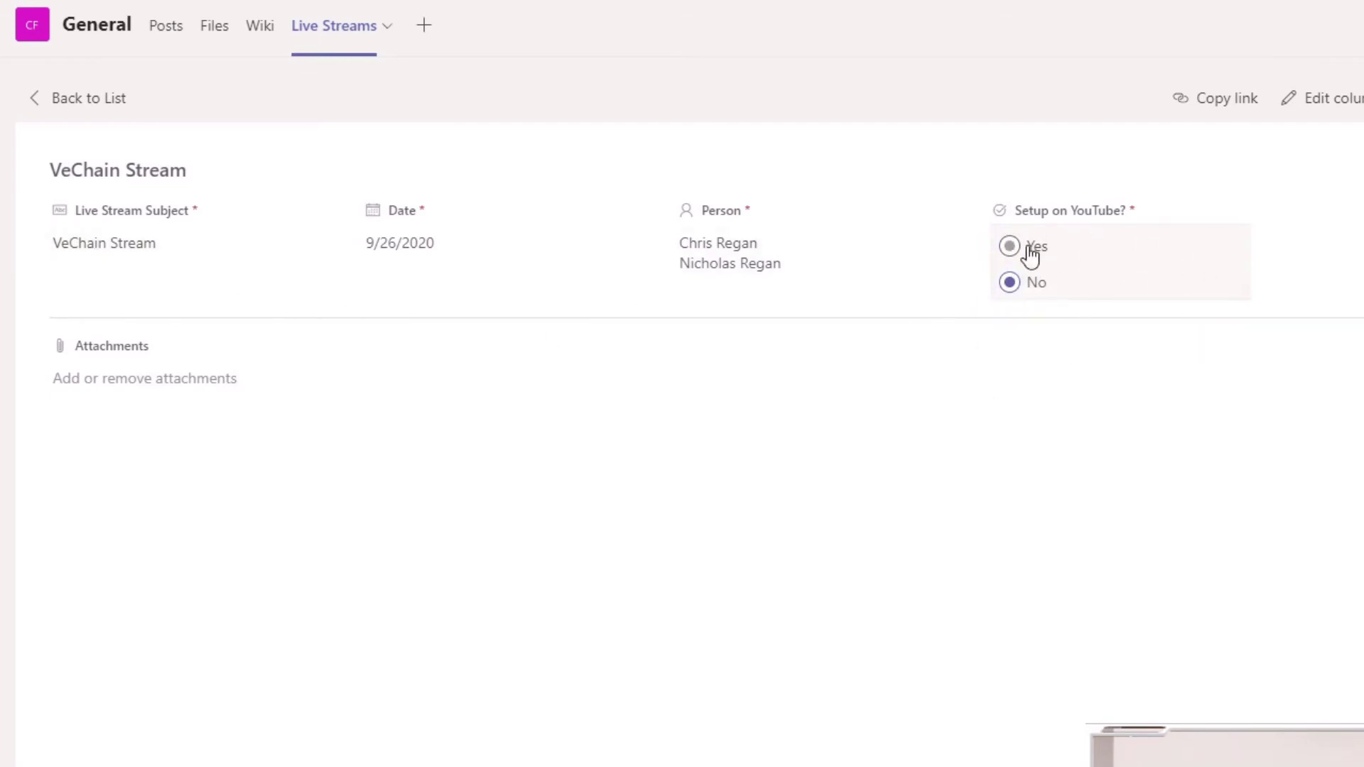
click(87, 96)
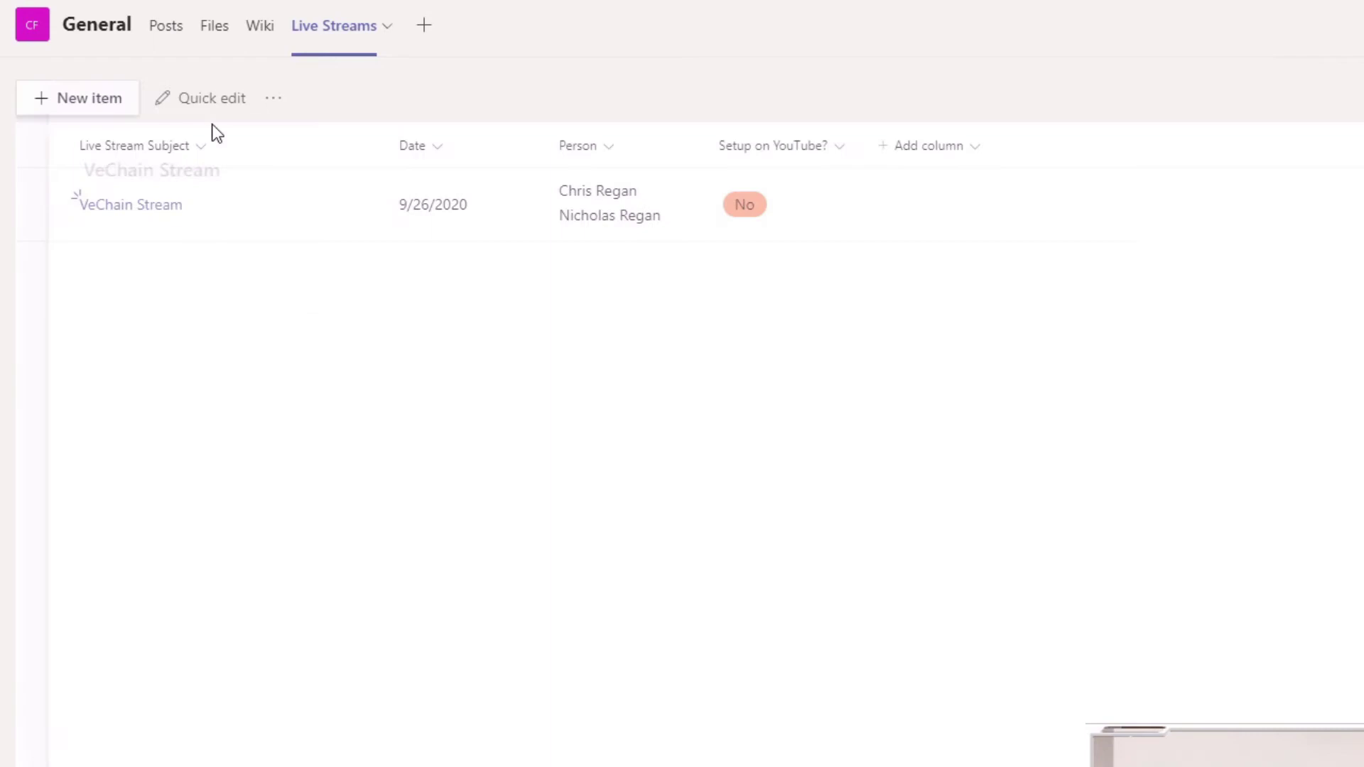